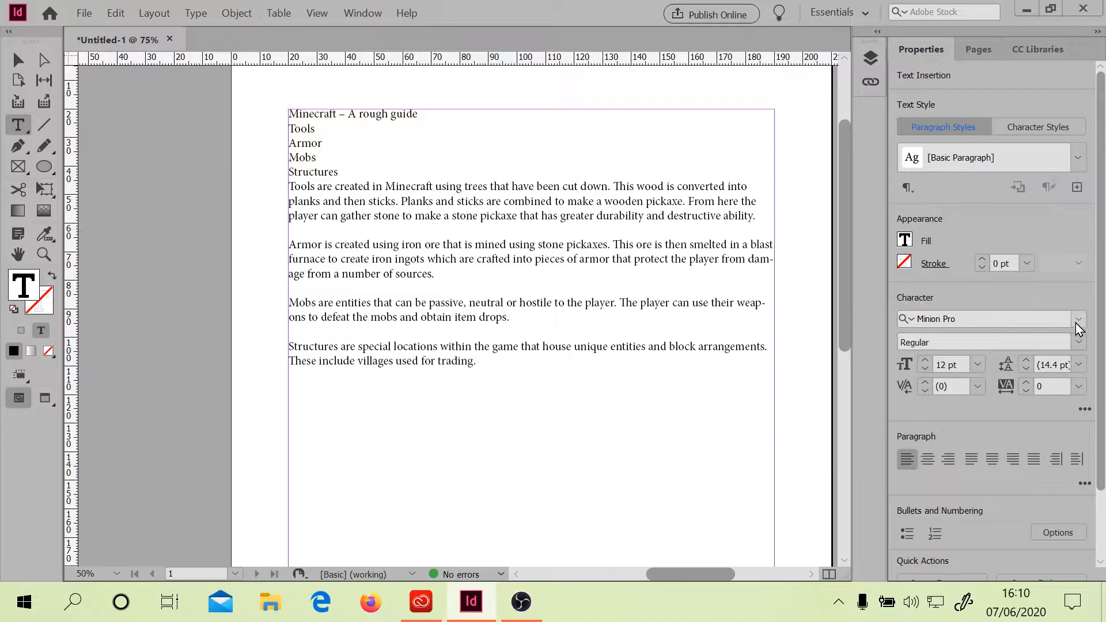
click(1084, 484)
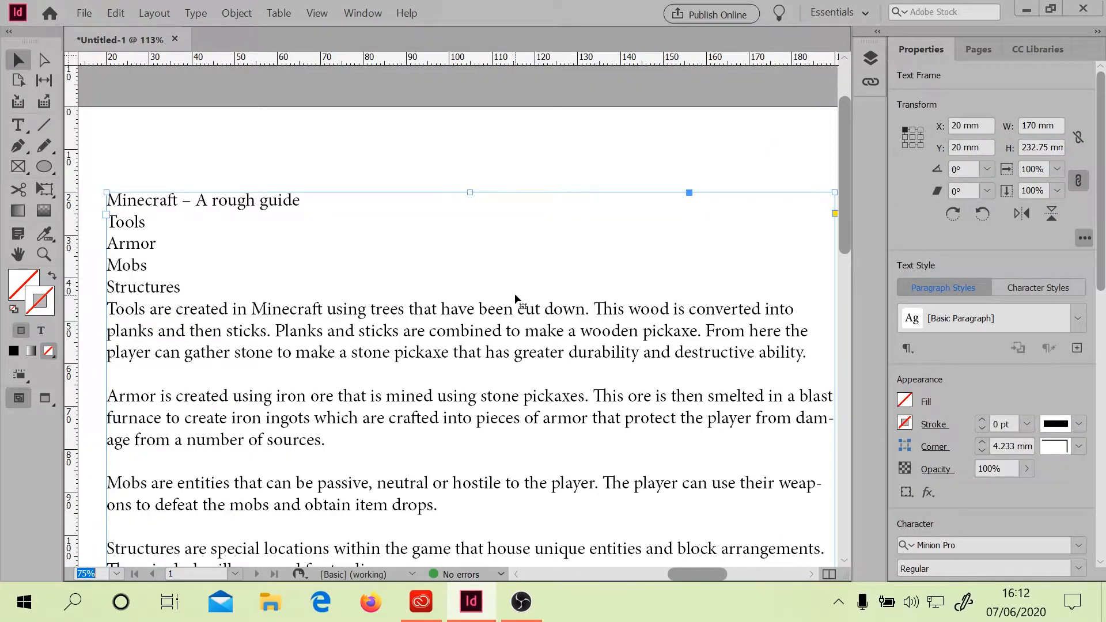
scroll(514, 292, down, 5)
scroll(514, 293, up, 5)
scroll(514, 292, down, 8)
scroll(514, 294, up, 8)
scroll(514, 294, down, 3)
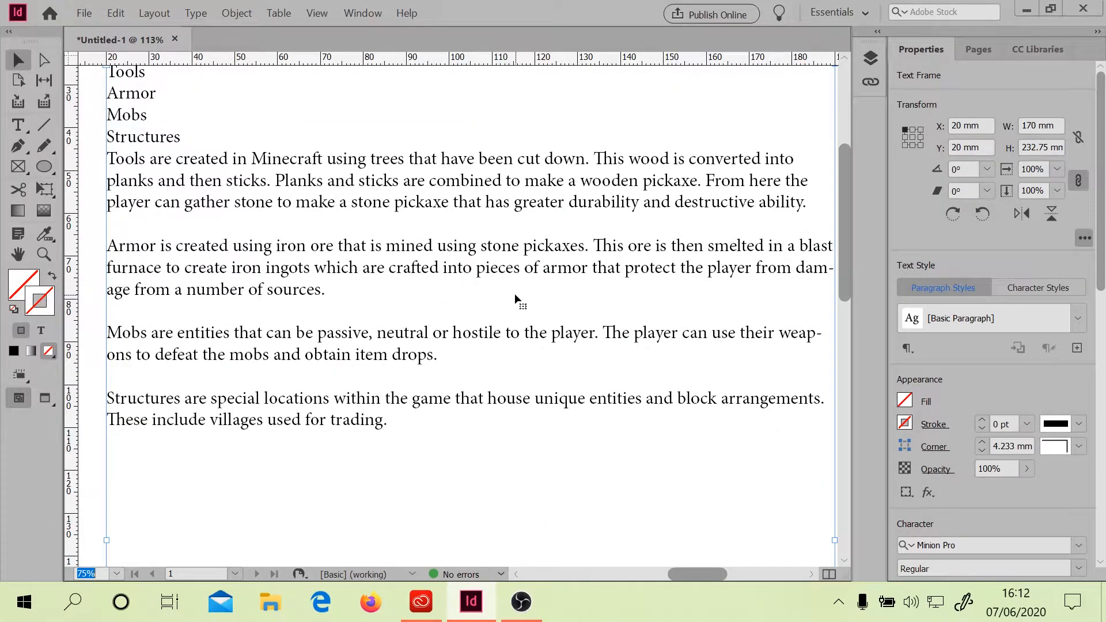
scroll(514, 293, right, 5)
scroll(514, 292, left, 10)
scroll(514, 293, right, 4)
scroll(514, 292, right, 3)
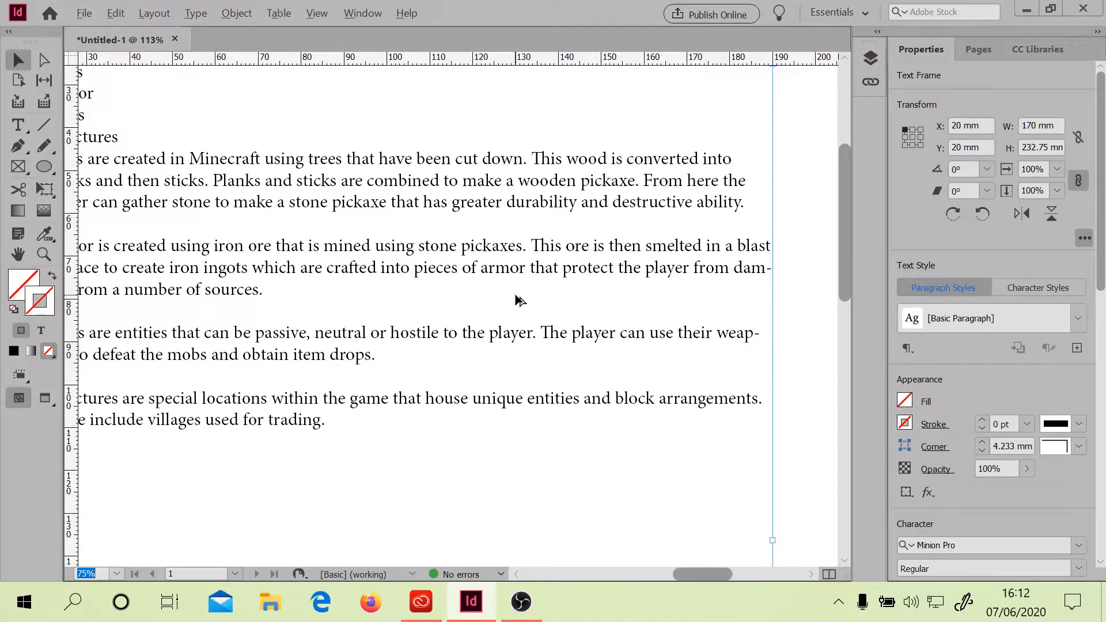
scroll(516, 299, down, 5)
scroll(515, 300, up, 10)
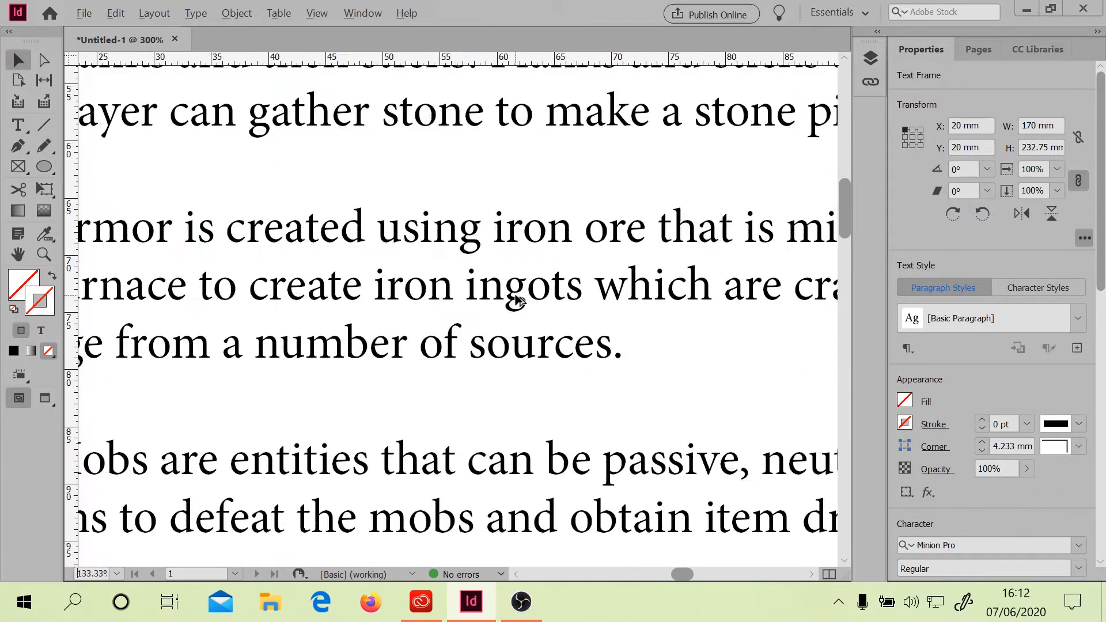
scroll(516, 299, down, 6)
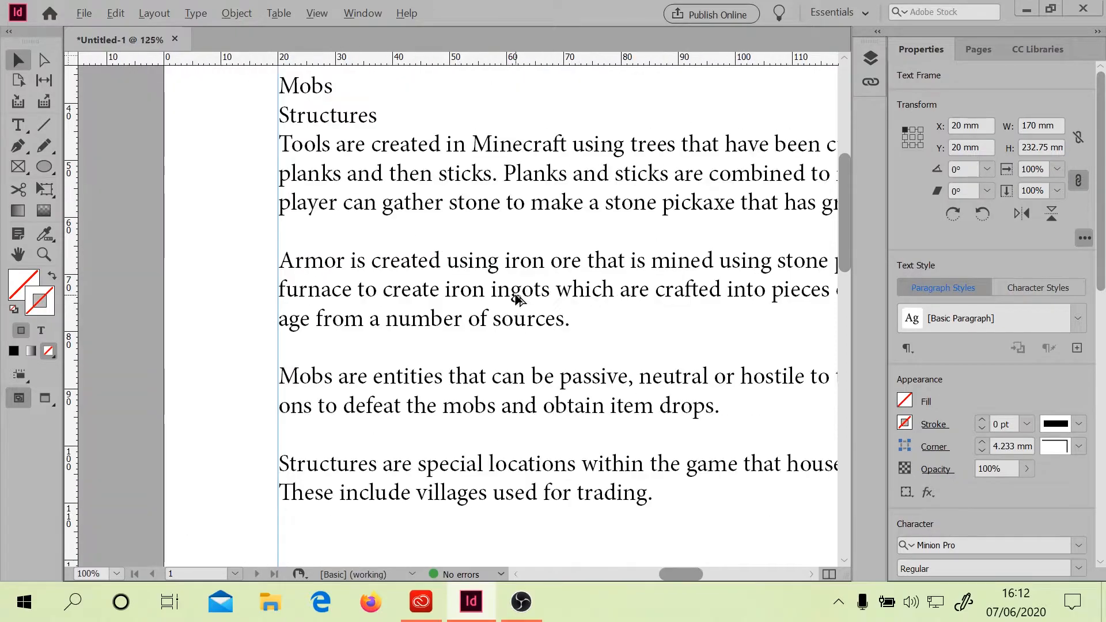
scroll(516, 298, down, 1)
key(alt)
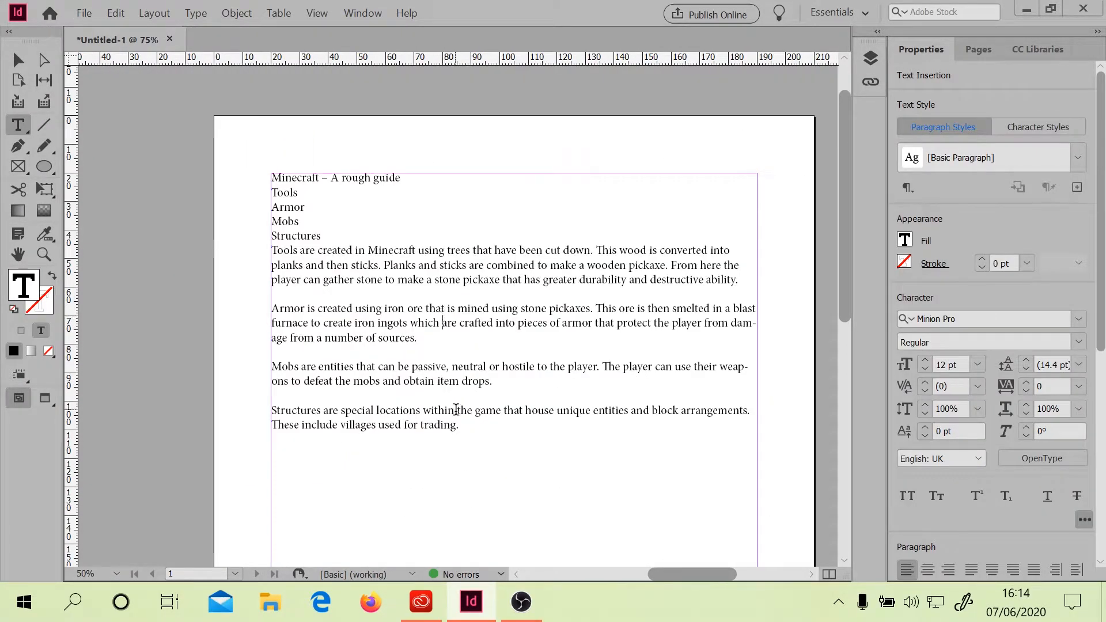
Select the title line 'Minecraft – A rough guide' and change its font to Raleway
click(448, 321)
drag(406, 179, 270, 178)
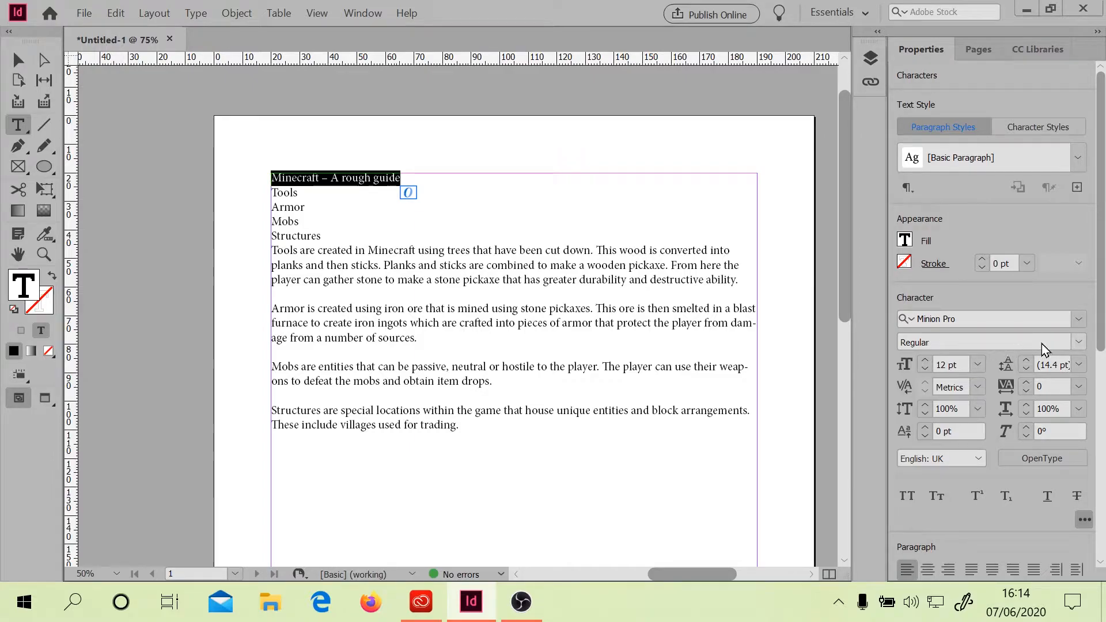
click(1076, 323)
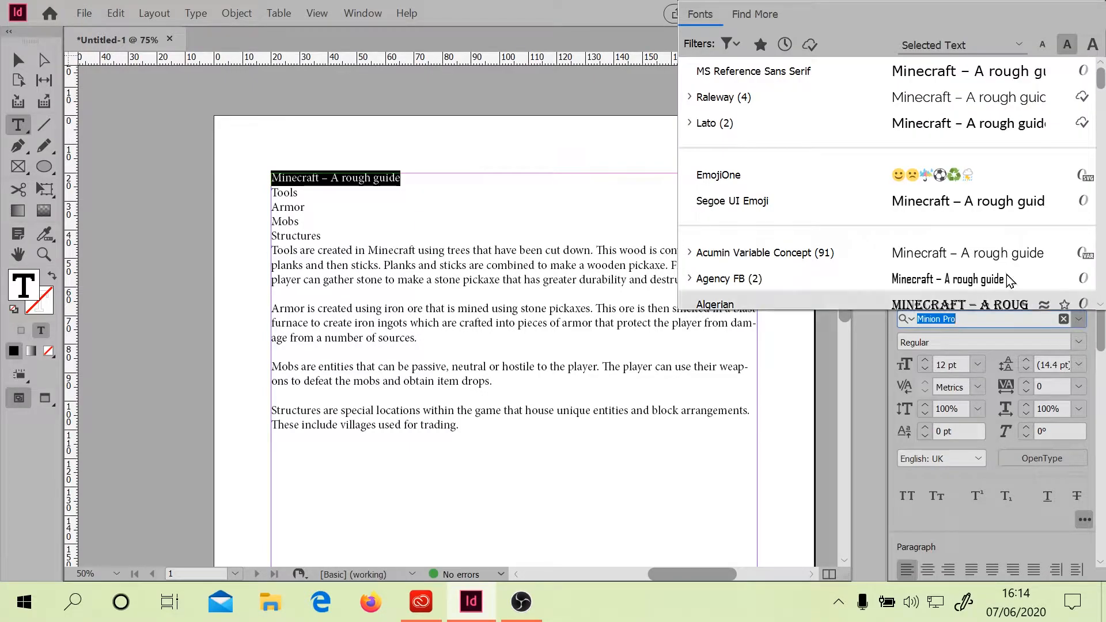
scroll(973, 185, down, 6)
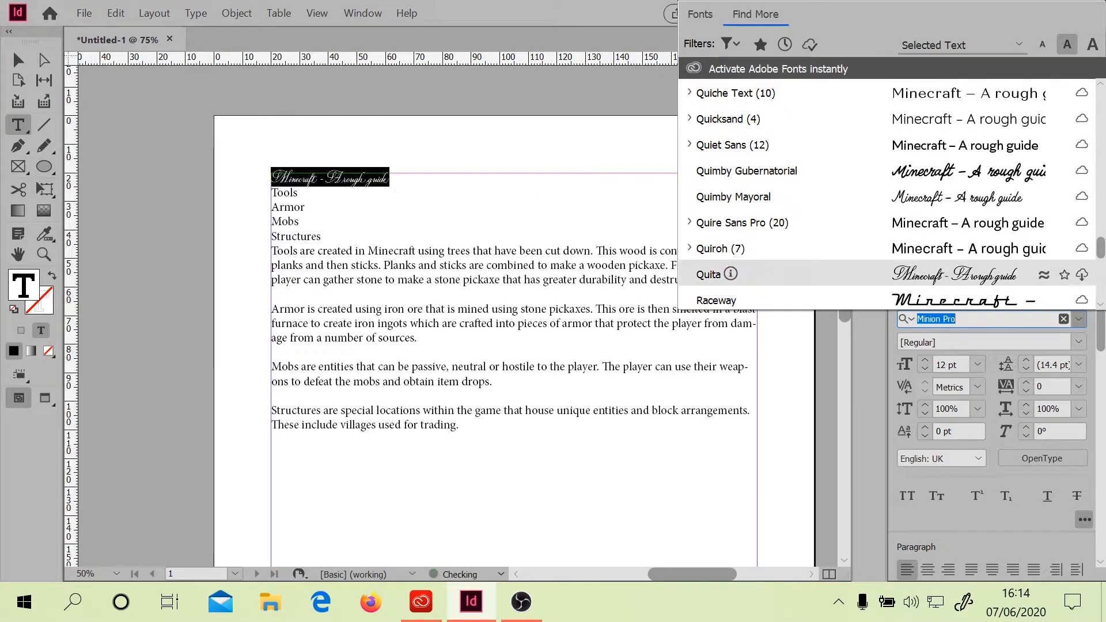
scroll(1101, 314, down, 6)
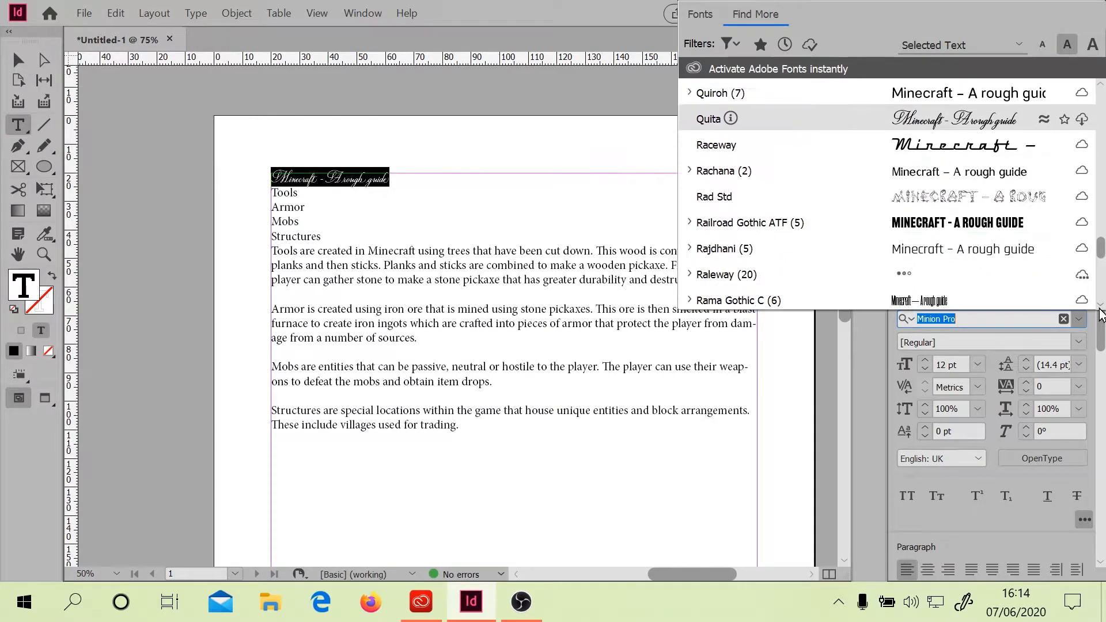
click(853, 271)
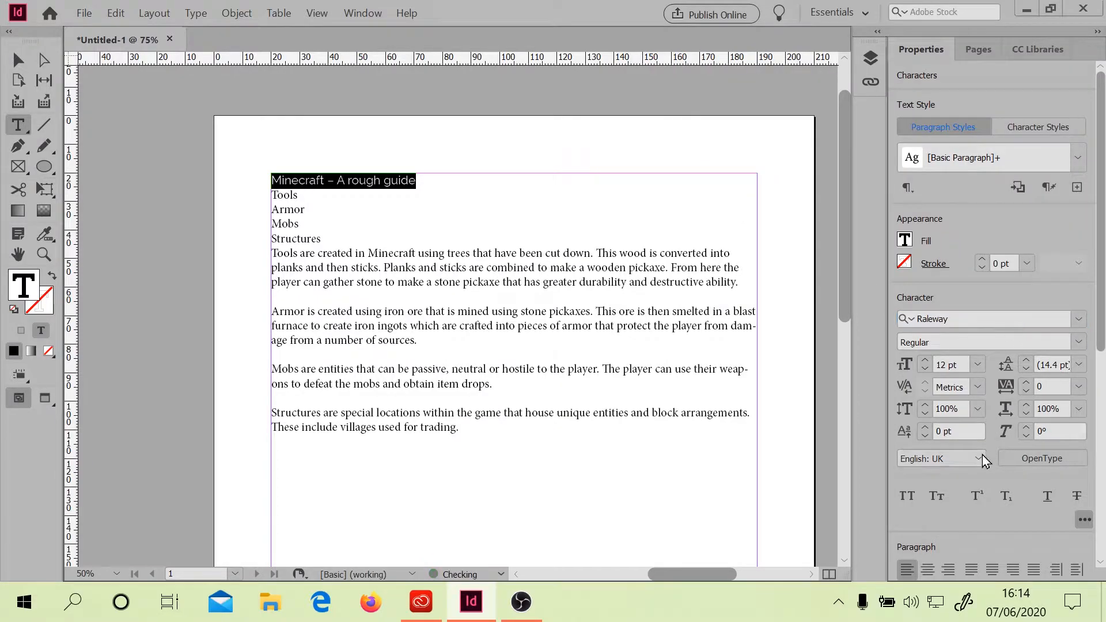
Make the title line Bold and set it to all caps
click(1078, 342)
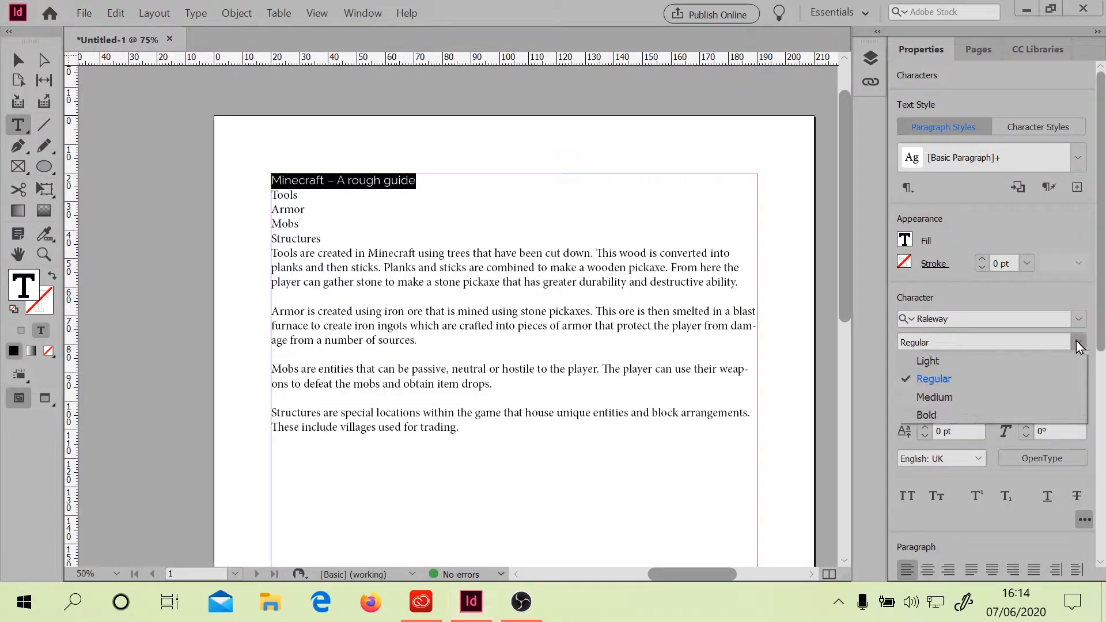
click(948, 412)
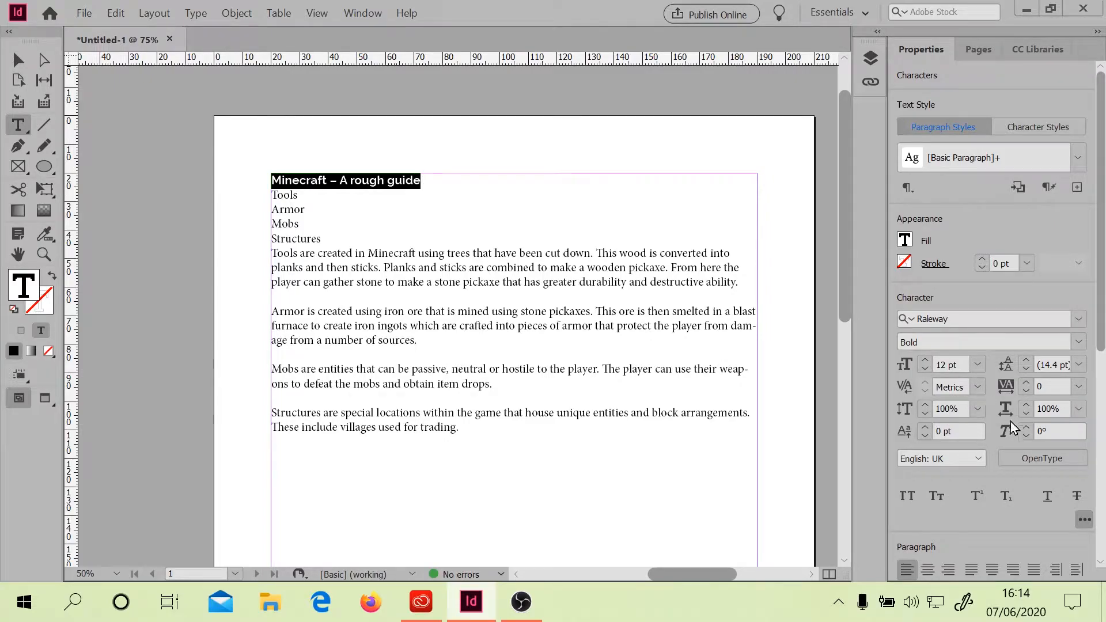
click(907, 497)
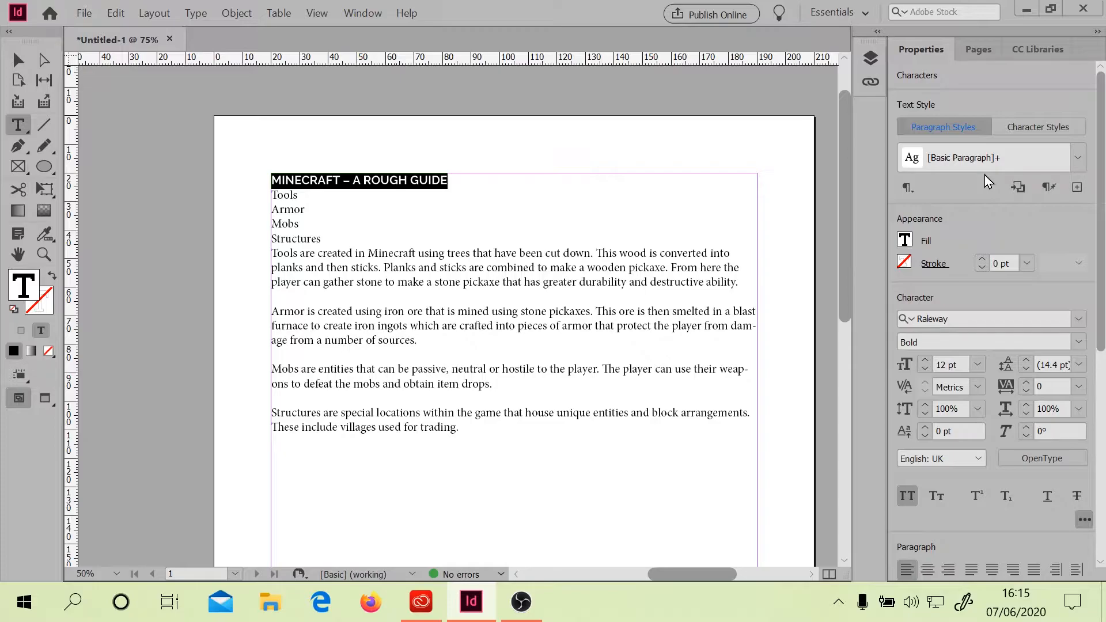
Create a new paragraph style named Title from the formatted title line
click(1077, 189)
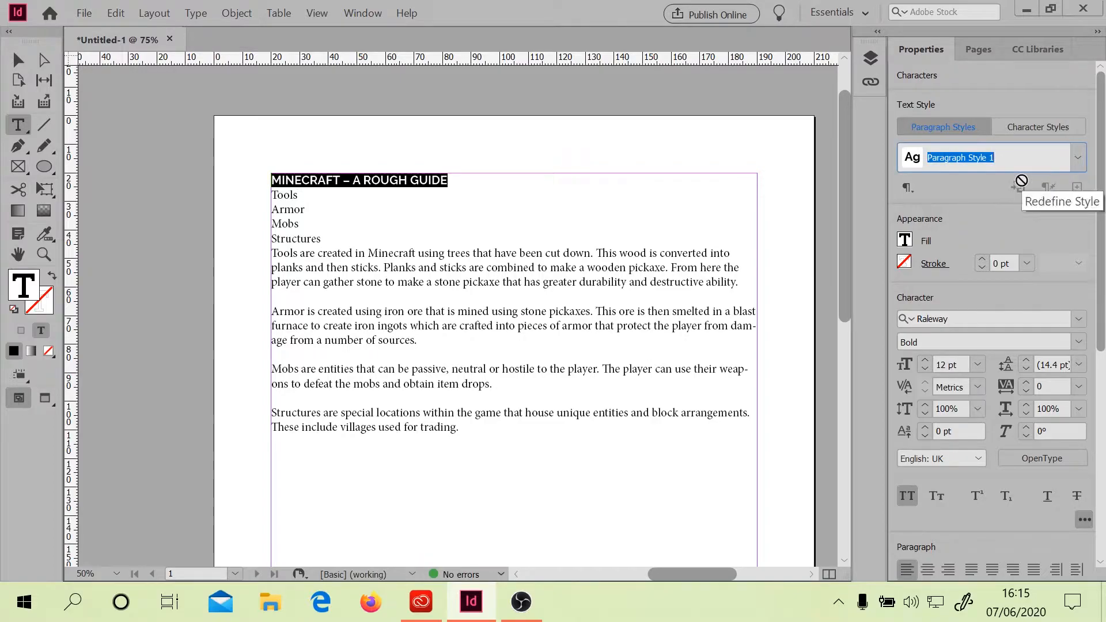
text(Tit)
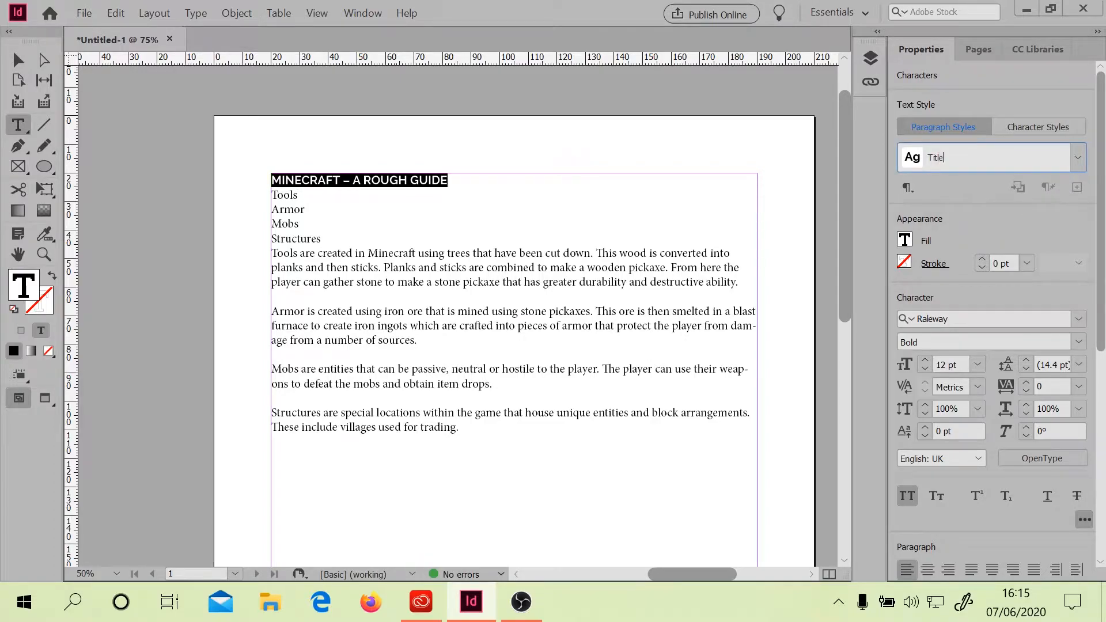
text(le)
key(Return)
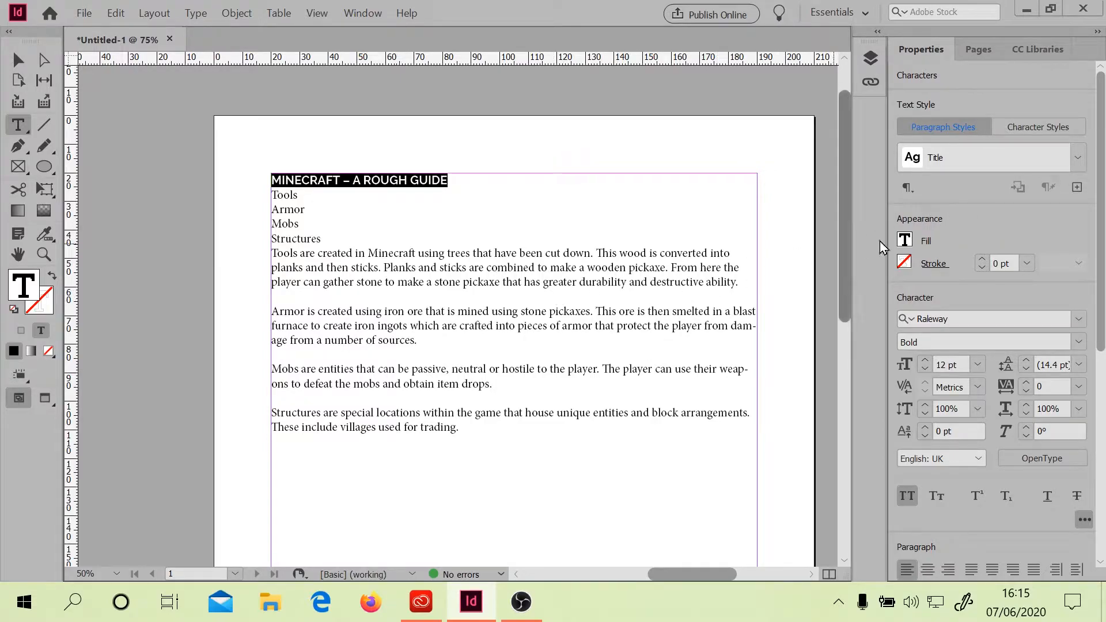
Open the Paragraph Styles panel to view the document's styles
click(910, 188)
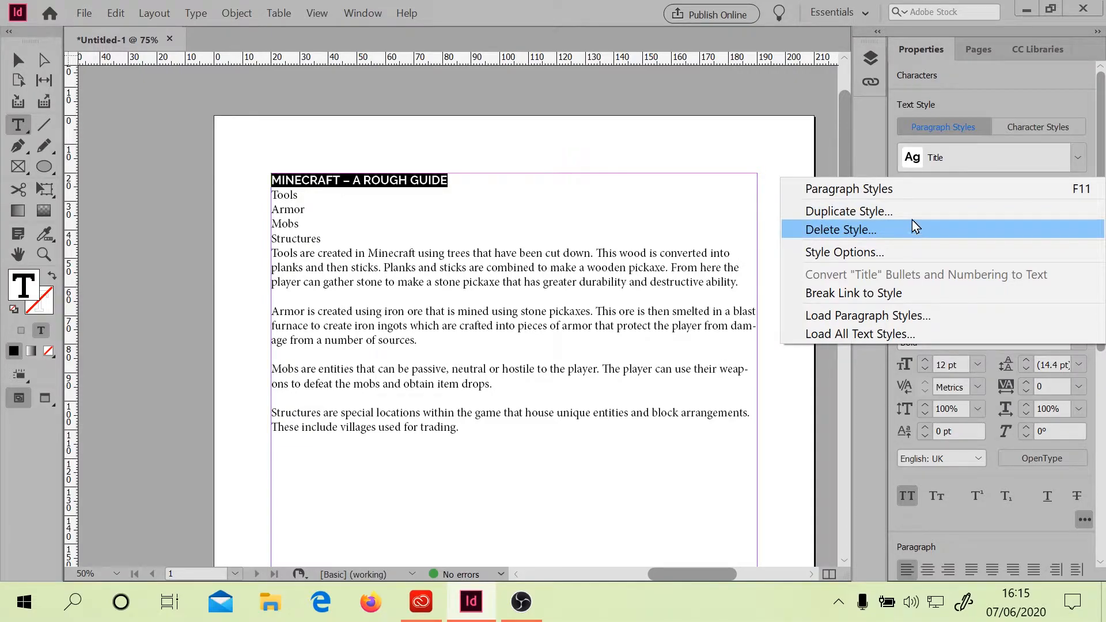
click(848, 188)
click(200, 16)
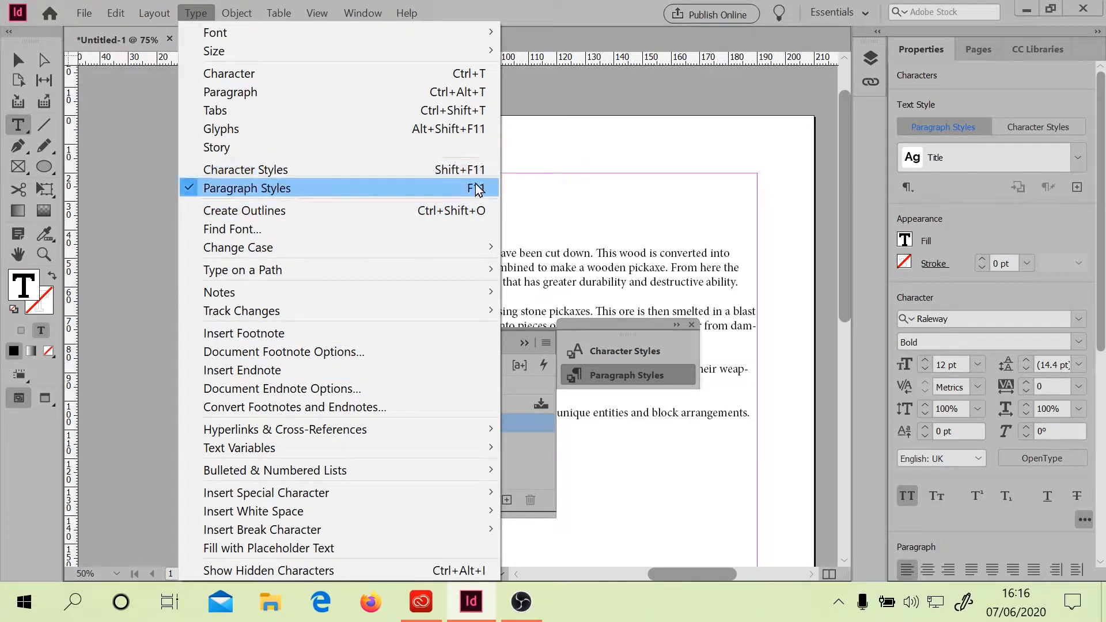
click(642, 8)
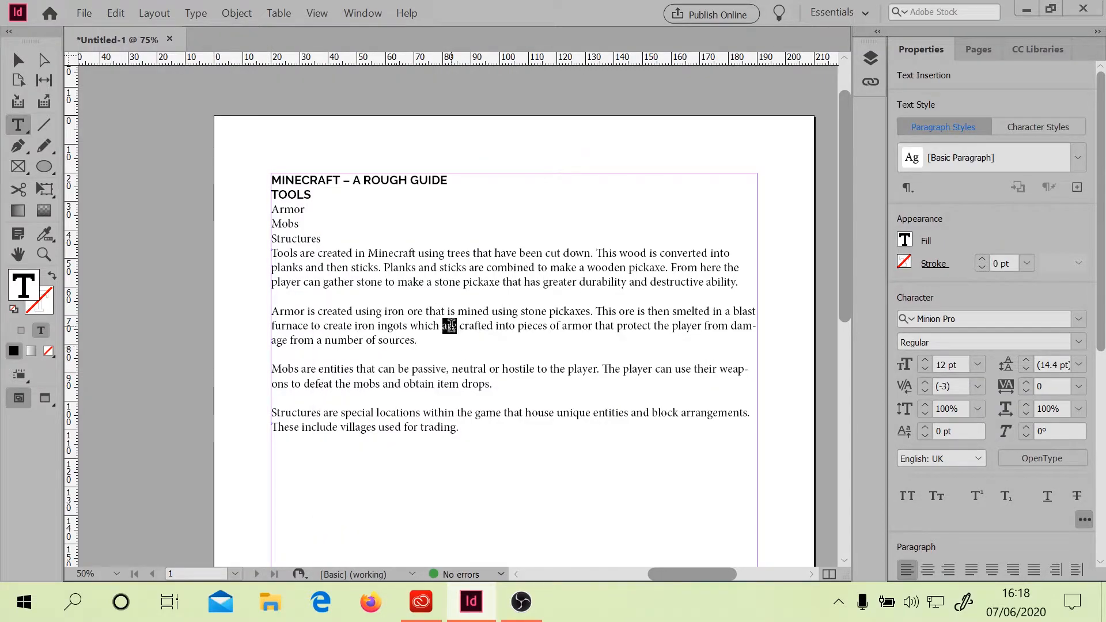
Select the Armor body paragraph and set its font size to 18 pt
triple_click(451, 326)
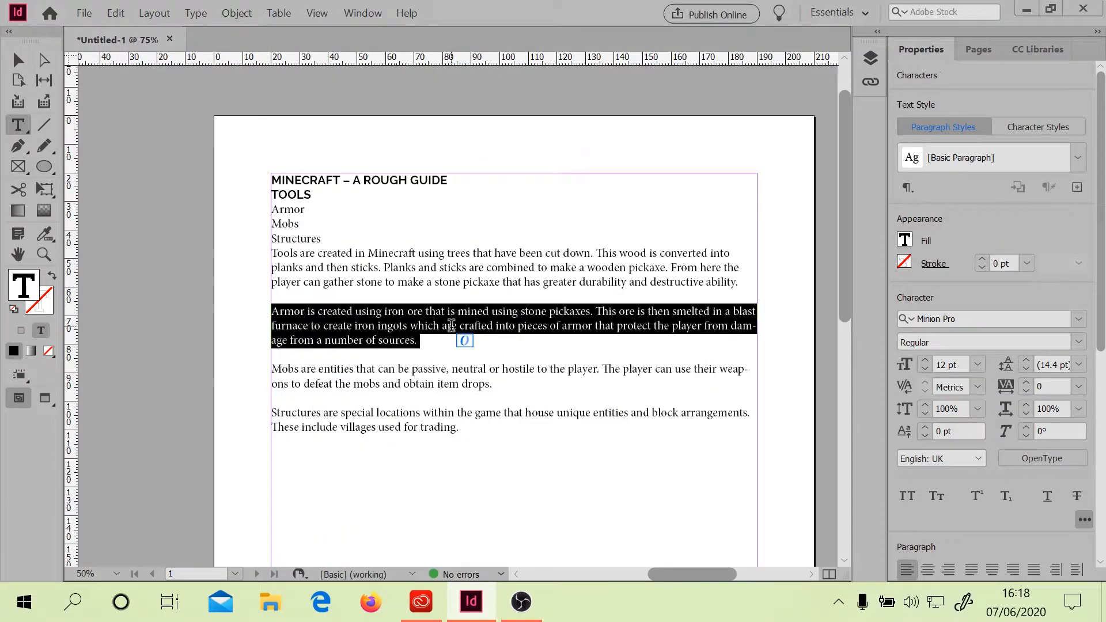
click(978, 365)
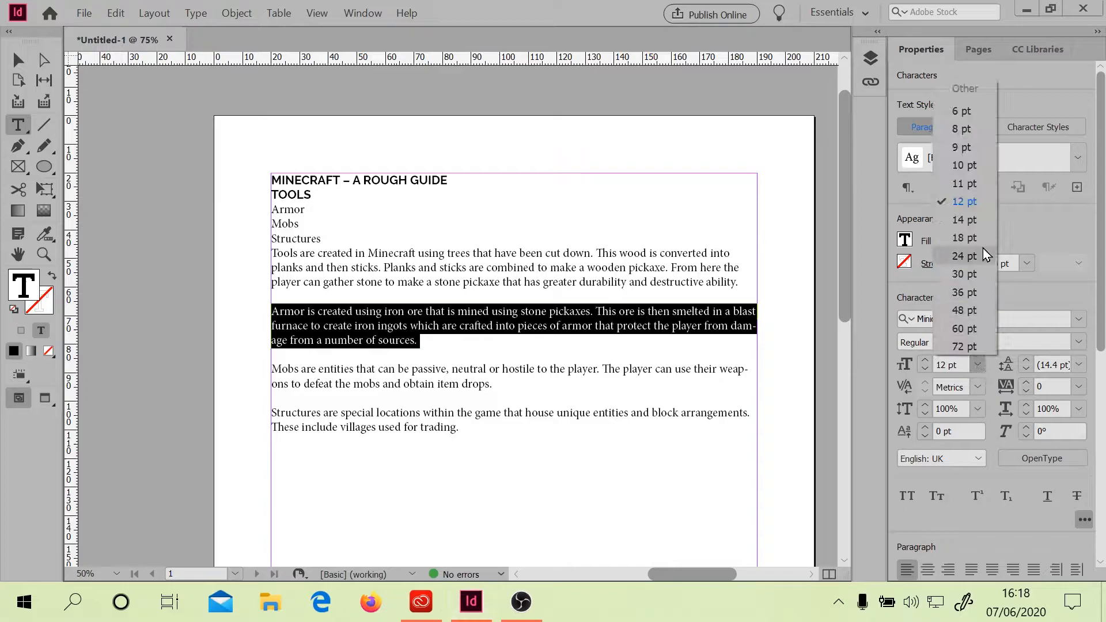
click(970, 238)
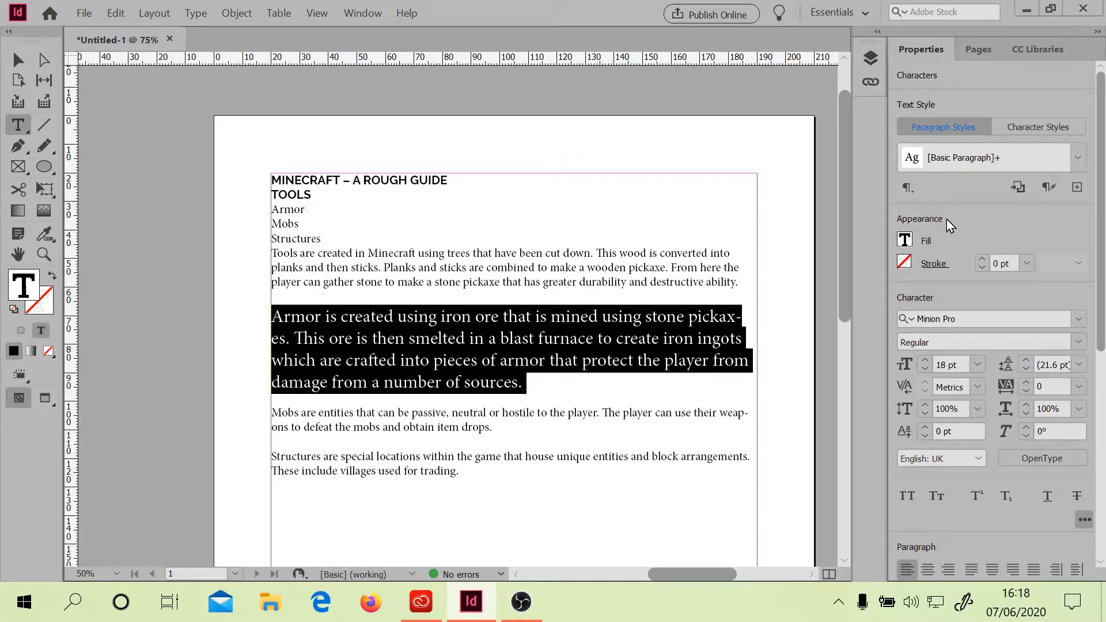
Reapply the Basic Paragraph style to the Armor paragraph, clearing its size override
click(915, 194)
click(887, 193)
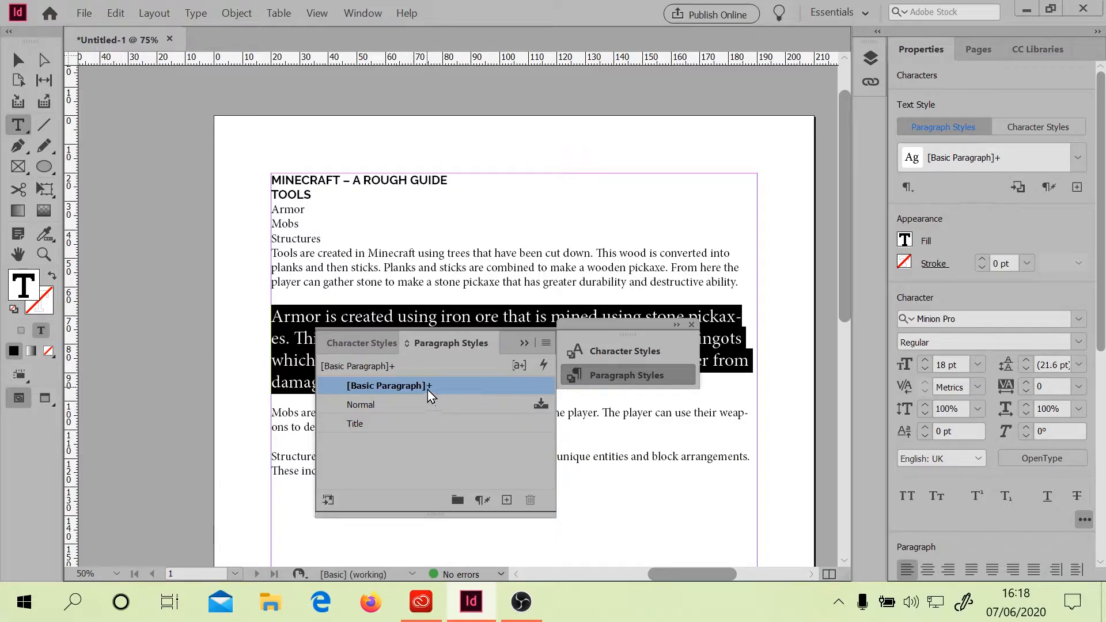
mouse_move(428, 389)
alt+click(427, 385)
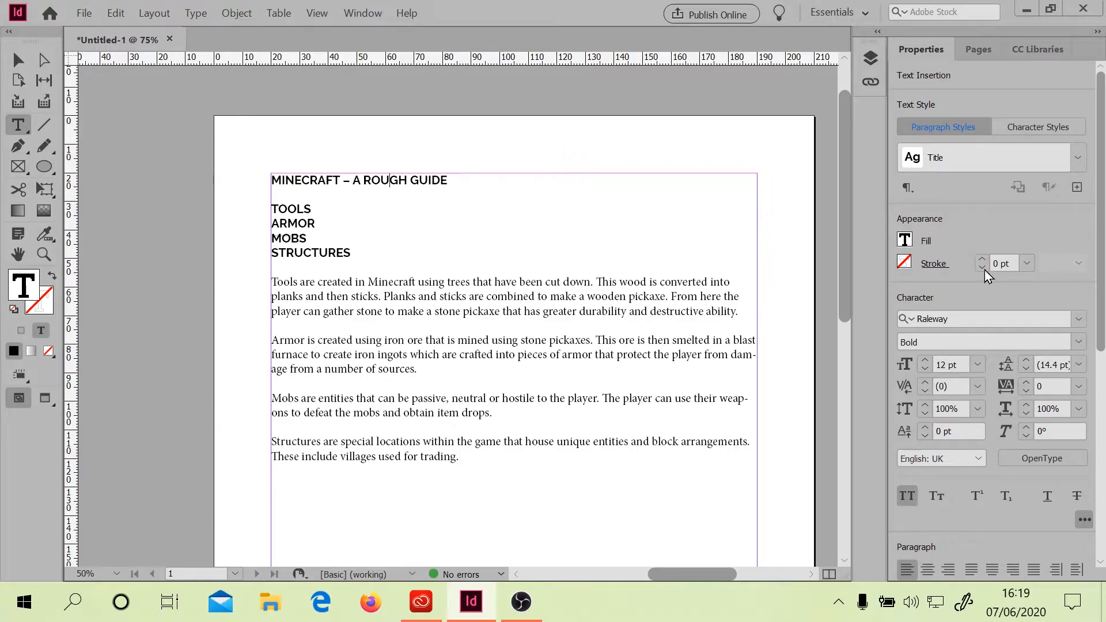
Set the title line to 18 pt and redefine the Title style to match it
triple_click(438, 187)
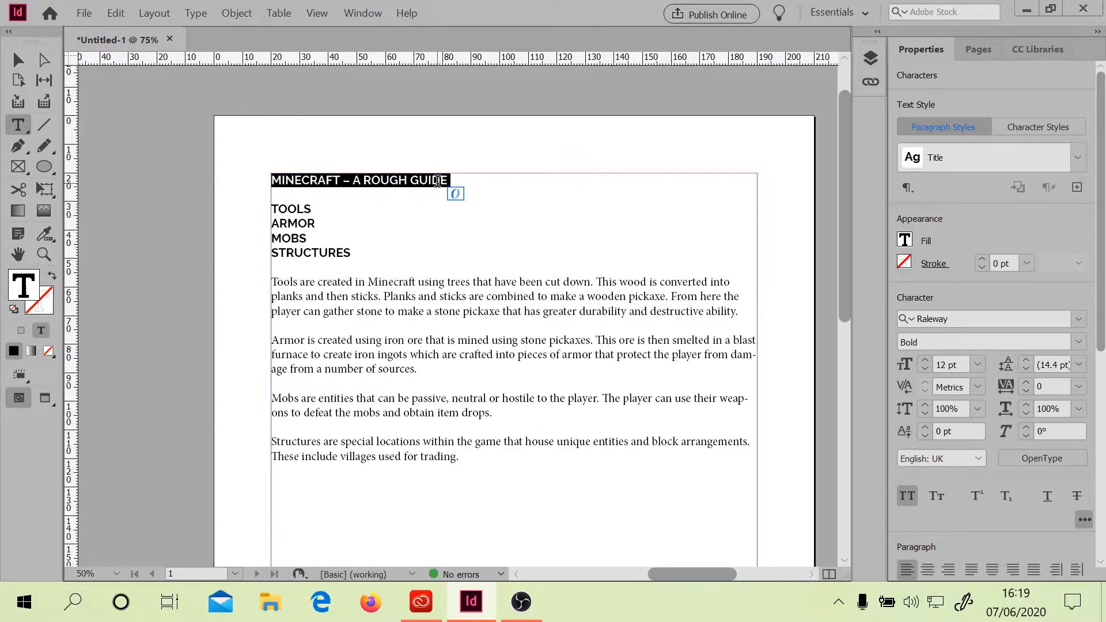
click(978, 364)
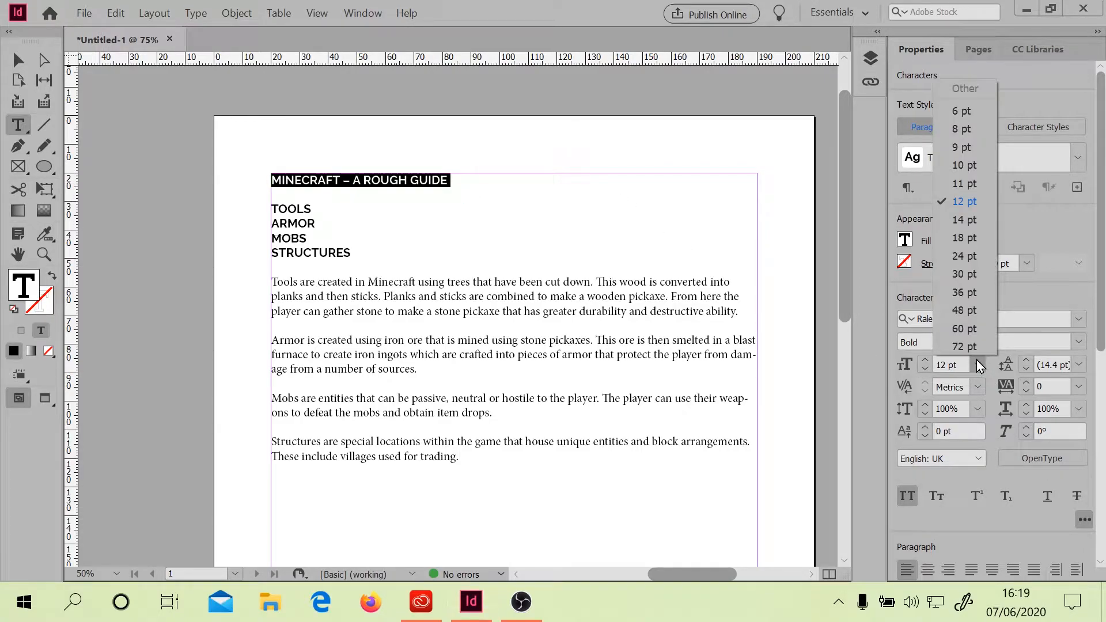
click(971, 239)
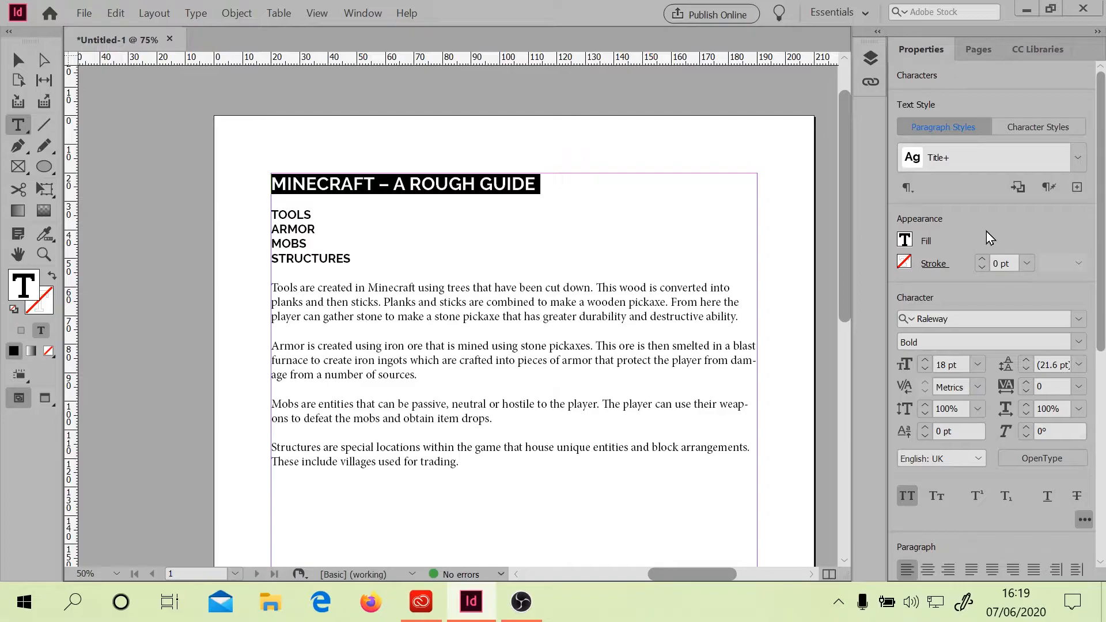
click(1018, 190)
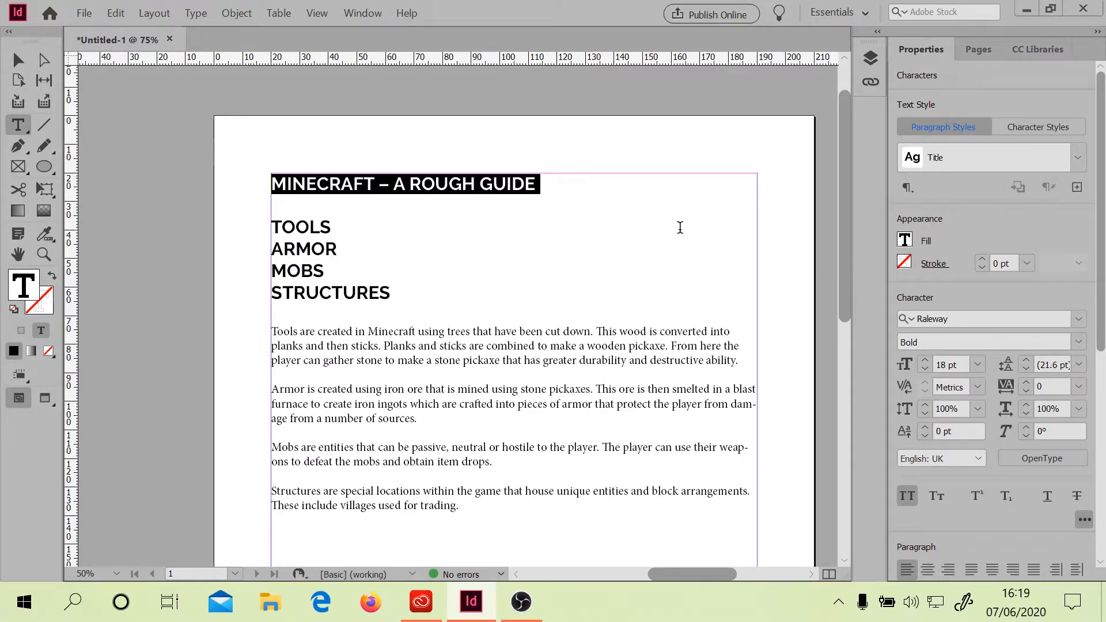
Select the four section headings TOOLS to STRUCTURES and set their font size to 16 pt
click(299, 271)
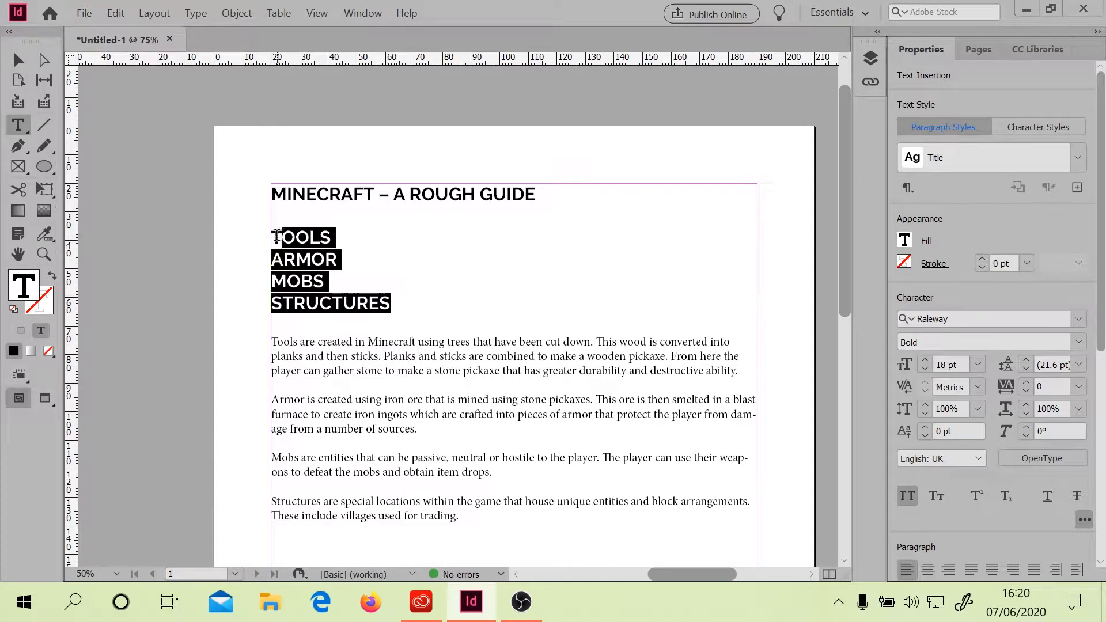
drag(278, 237, 272, 239)
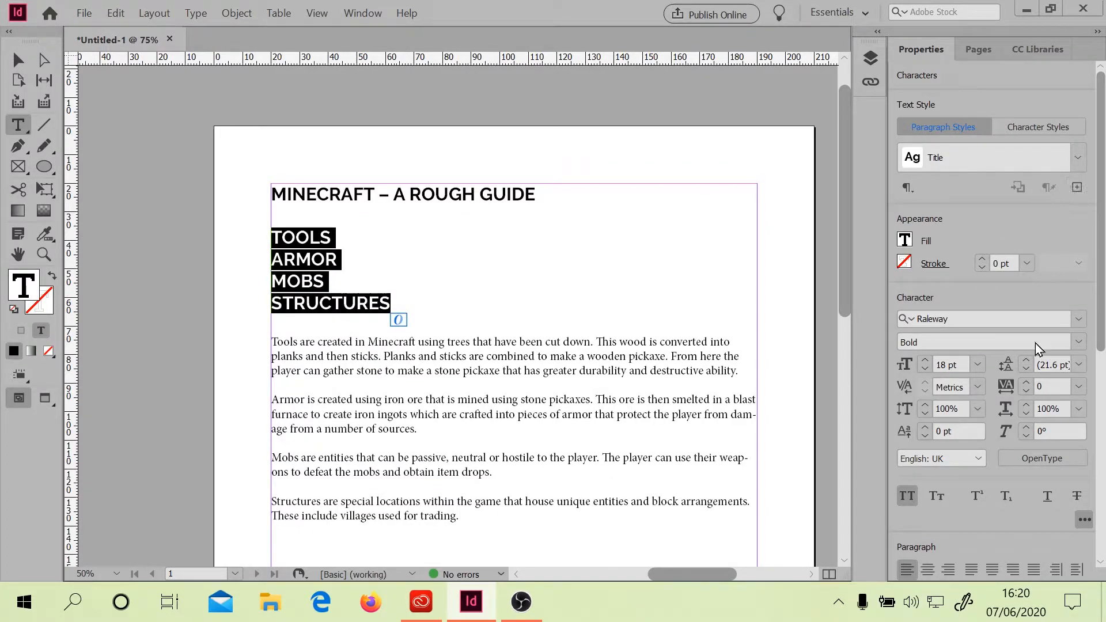
click(977, 365)
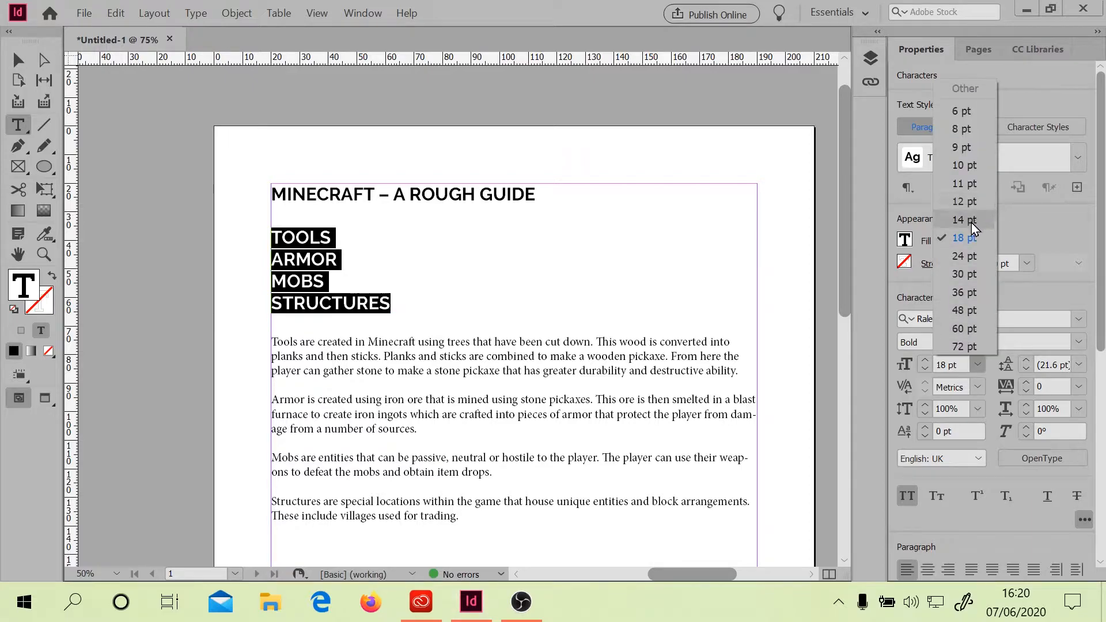
click(974, 370)
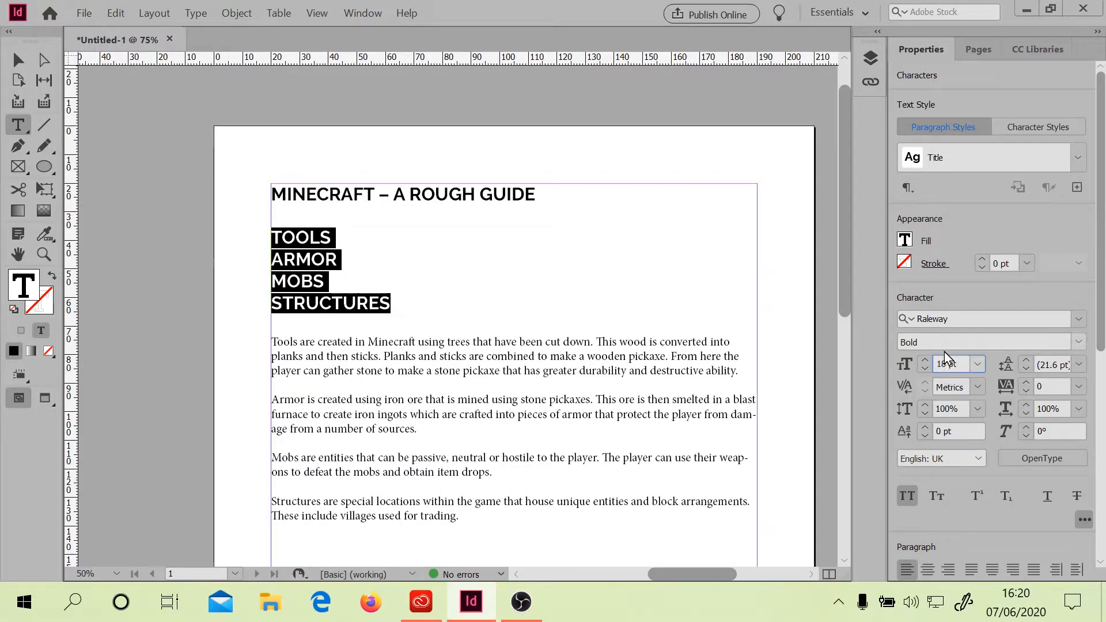
double_click(946, 364)
text(16)
Create a new paragraph style named Headings from the selected section headings
click(1077, 188)
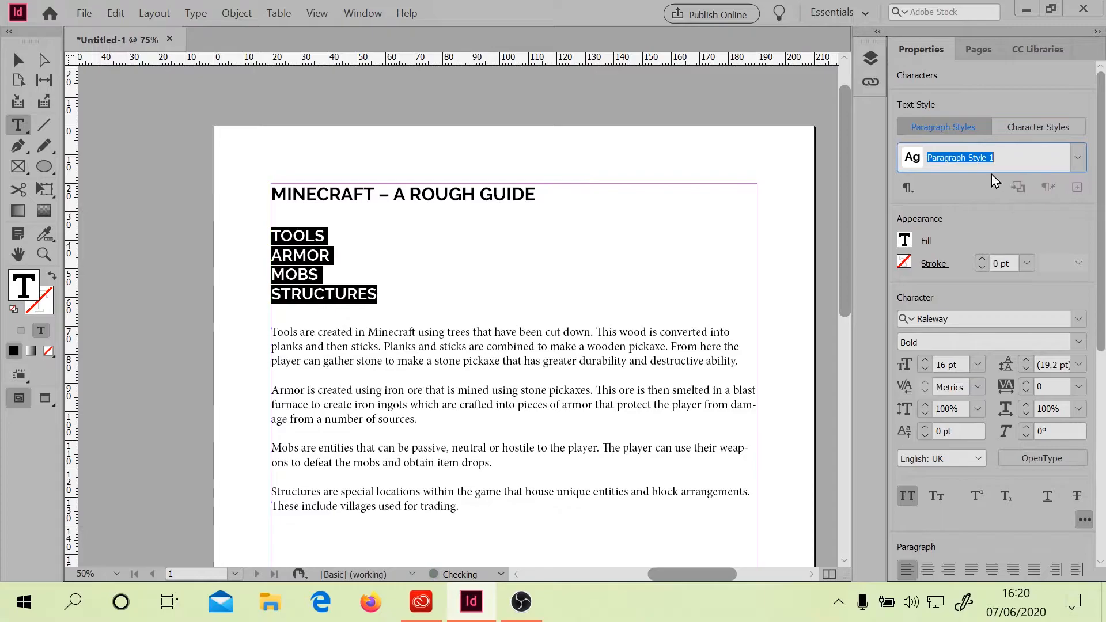
text(Headings)
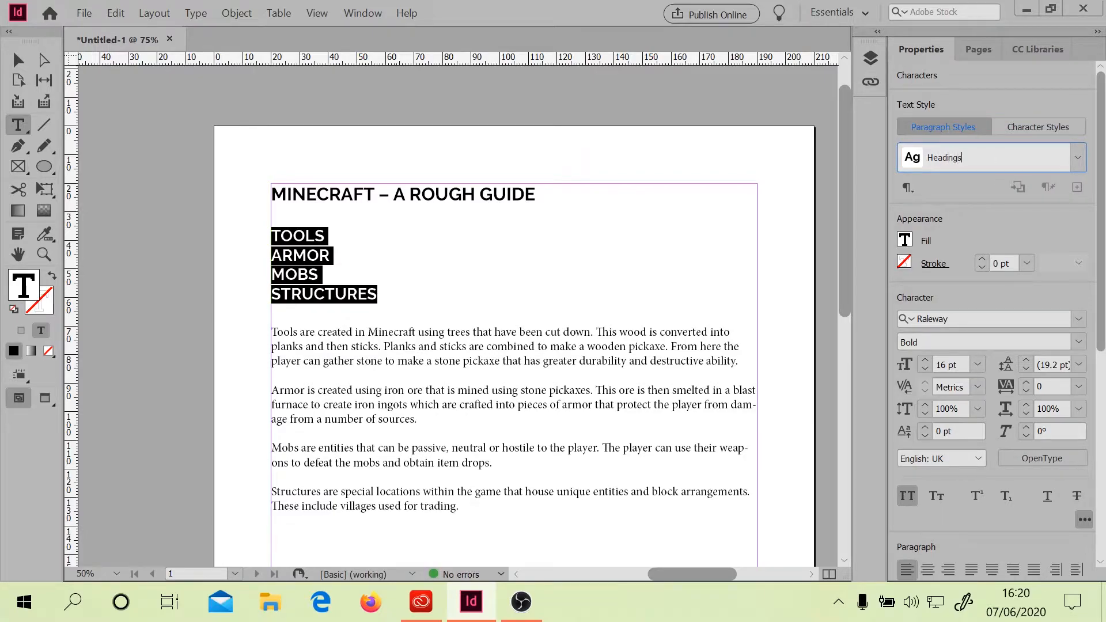
key(Return)
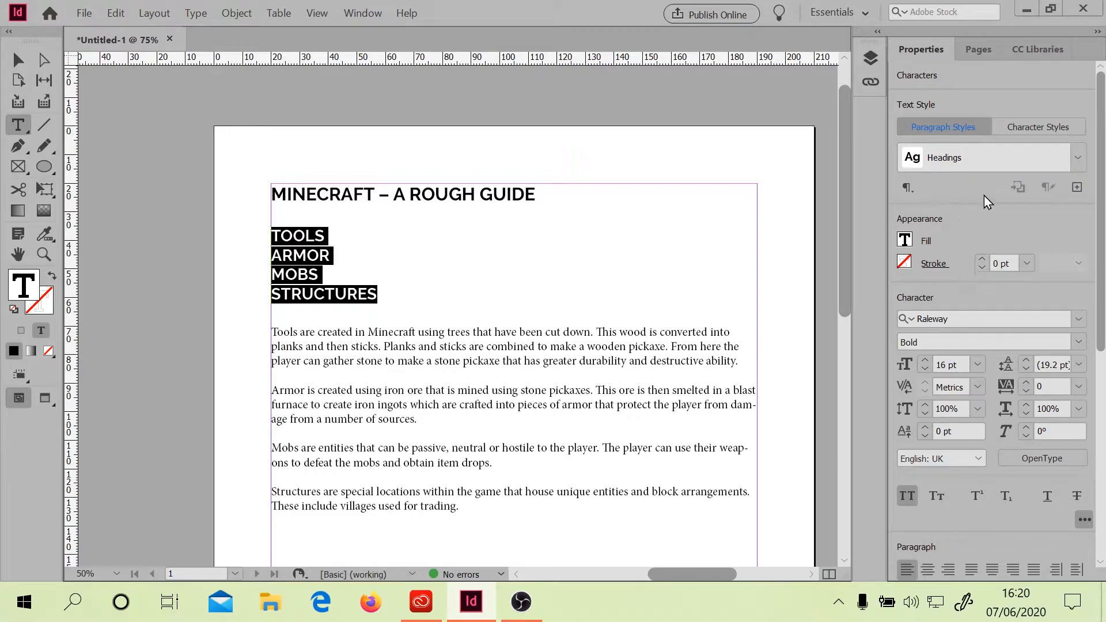
Open the Paragraph Styles panel and try each style on the headings, ending with Headings applied
click(909, 190)
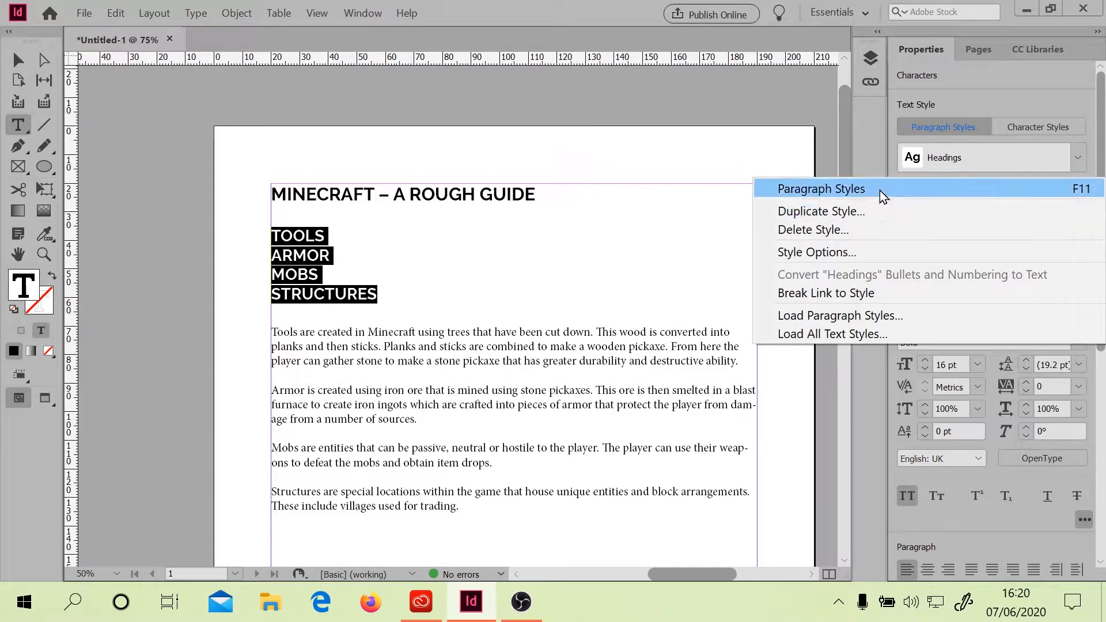
click(880, 190)
click(371, 407)
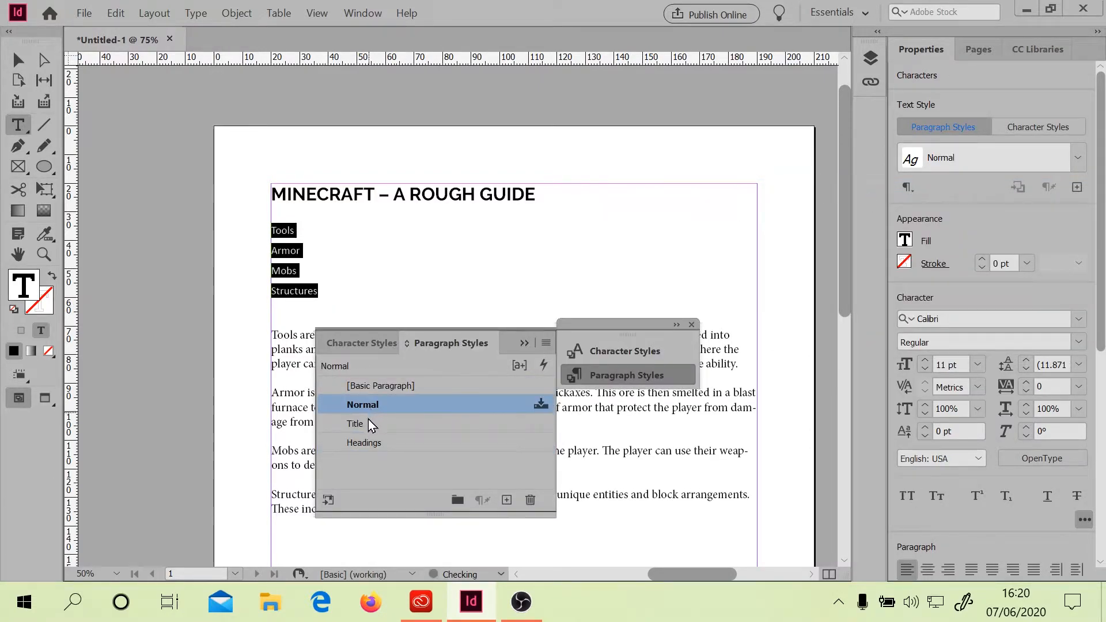
click(372, 424)
click(367, 443)
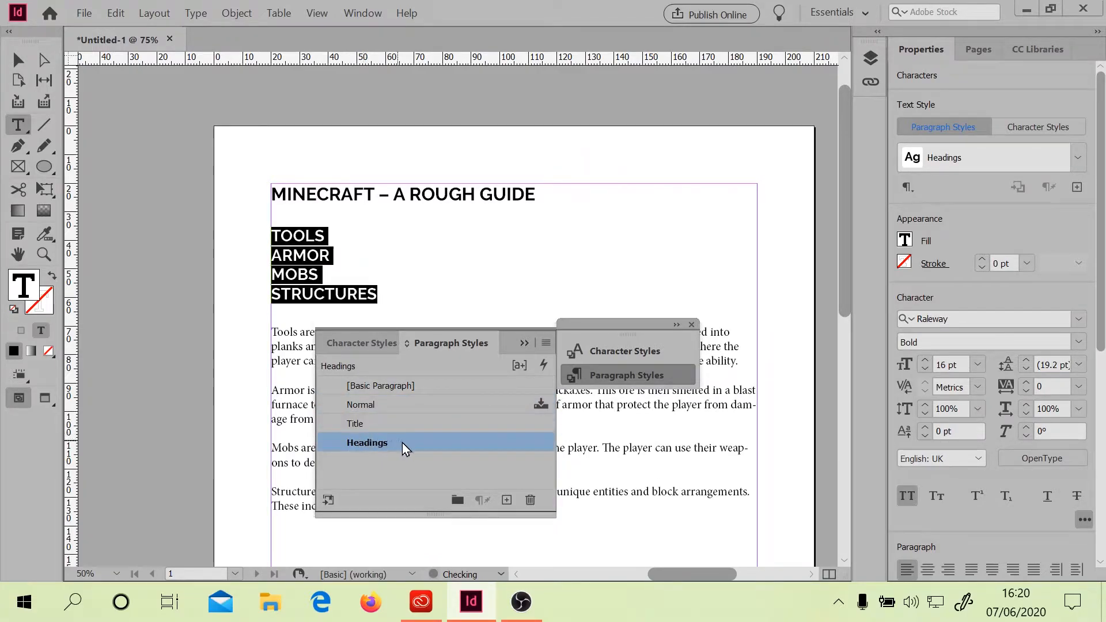
click(382, 441)
click(382, 425)
click(380, 409)
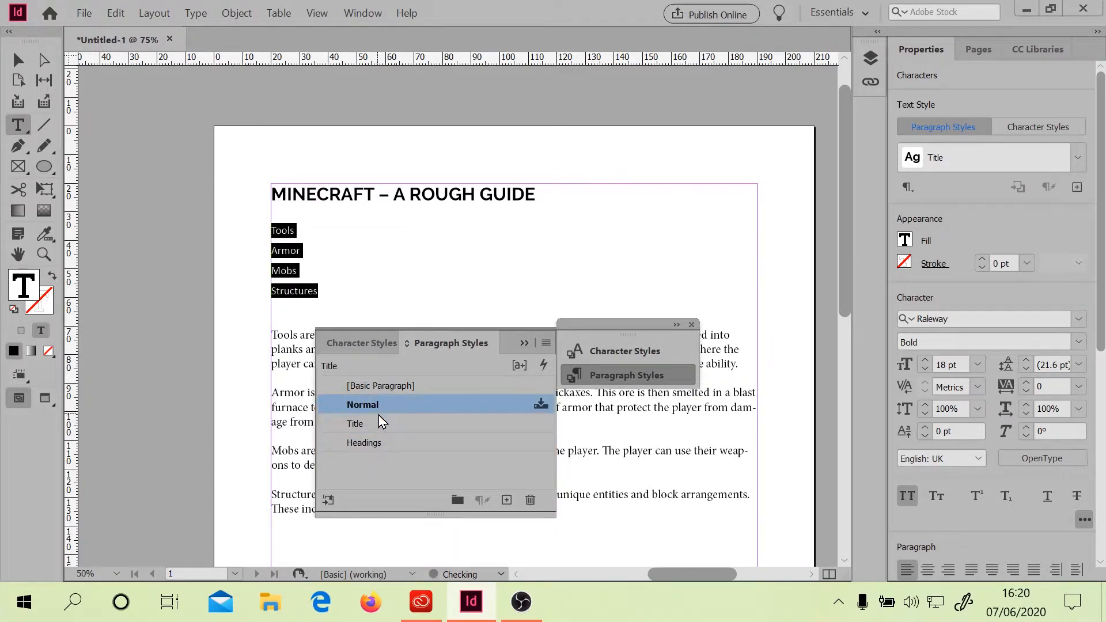
click(370, 445)
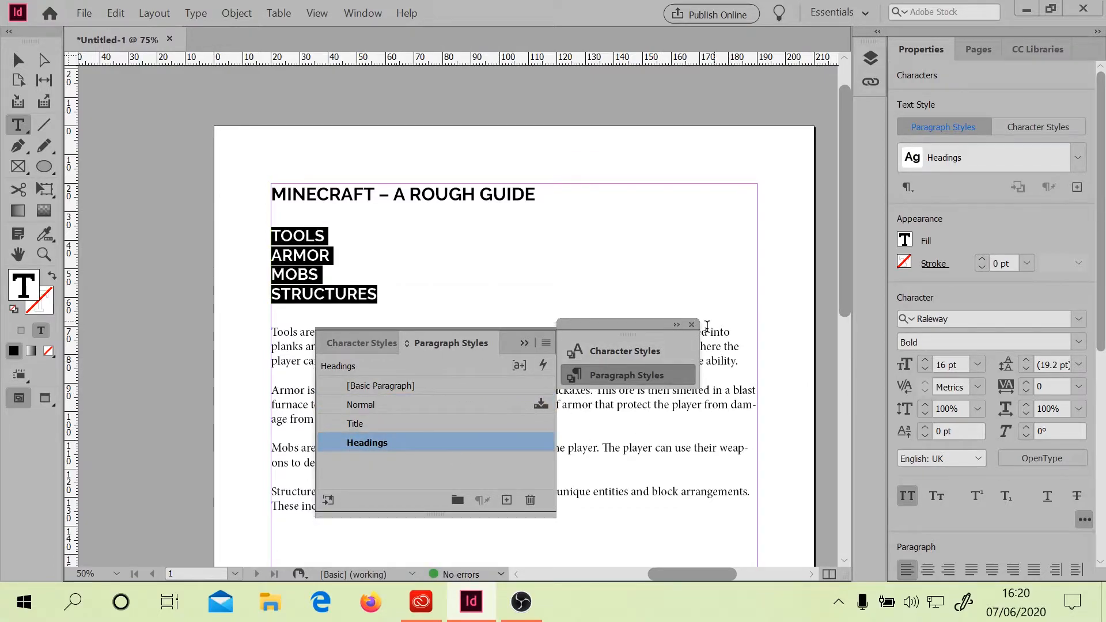
Select the Tools body paragraph and change its font to Raleway
triple_click(743, 362)
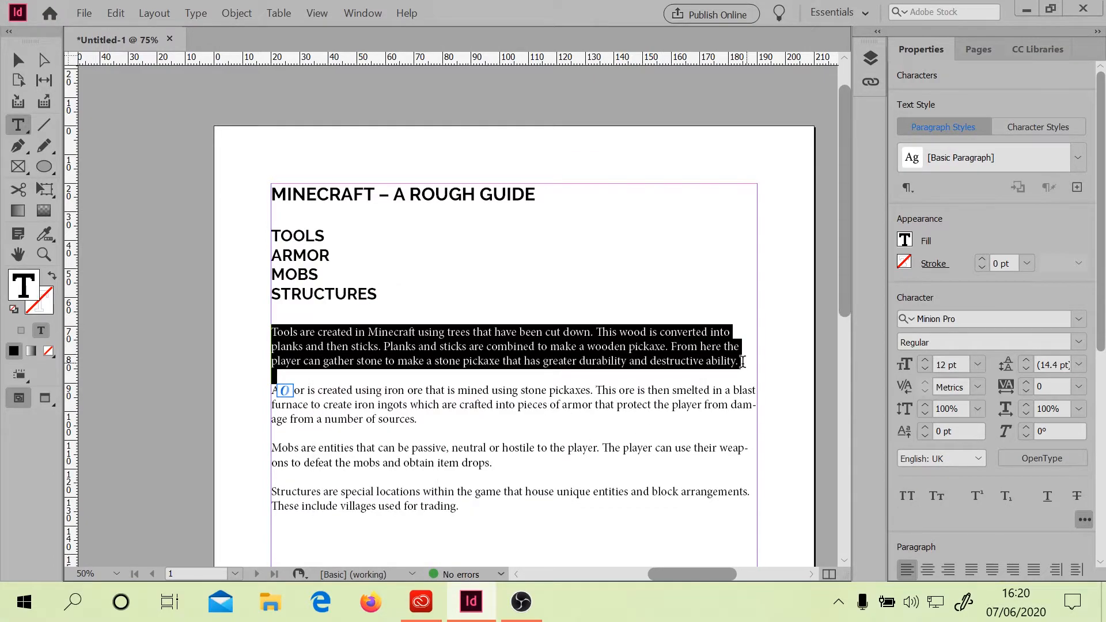
click(944, 315)
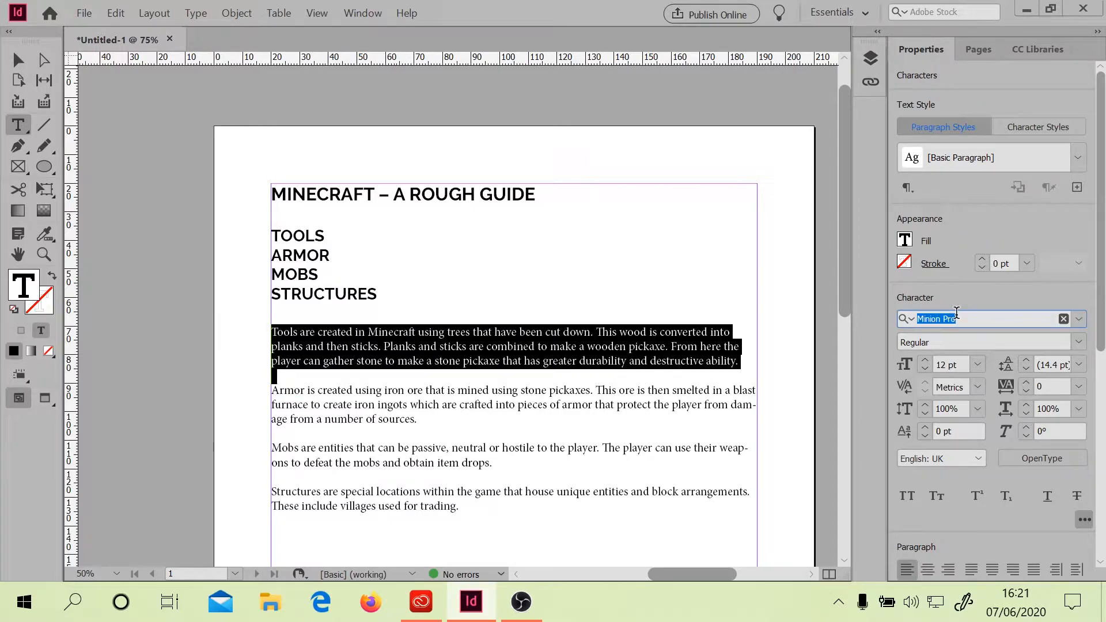
text(Raleway)
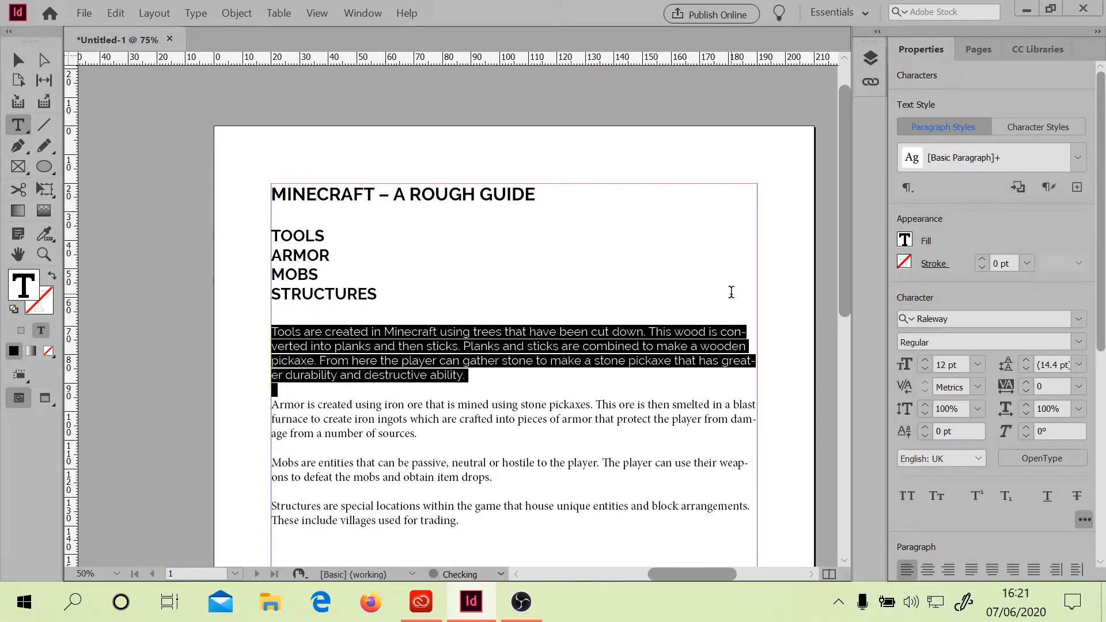
click(507, 360)
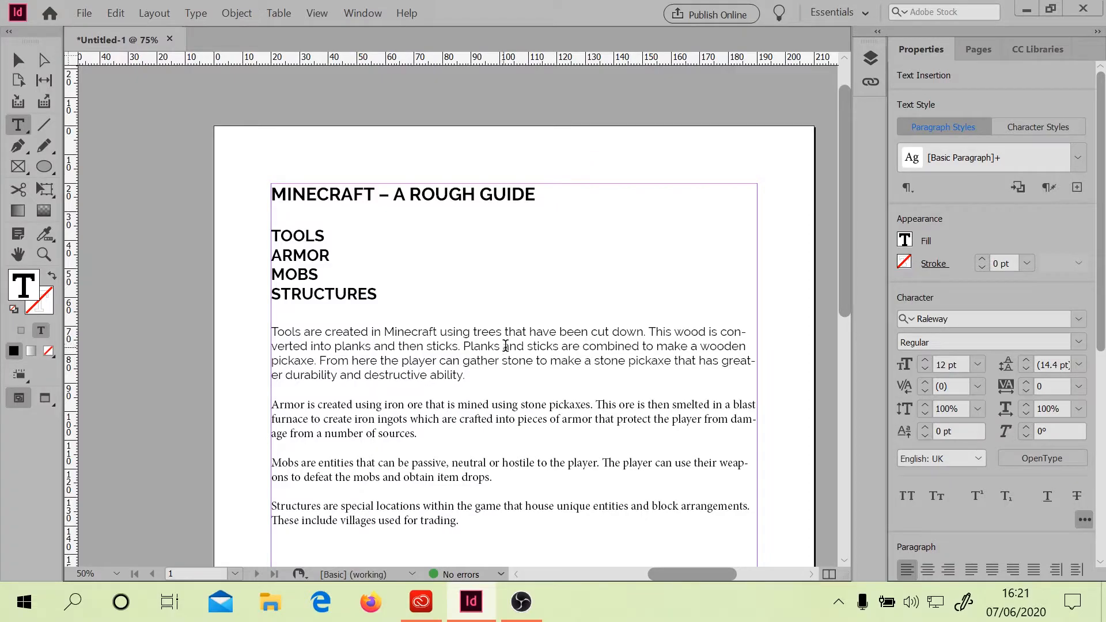
Create a new paragraph style named Body from the Tools paragraph
click(1077, 187)
text(Body)
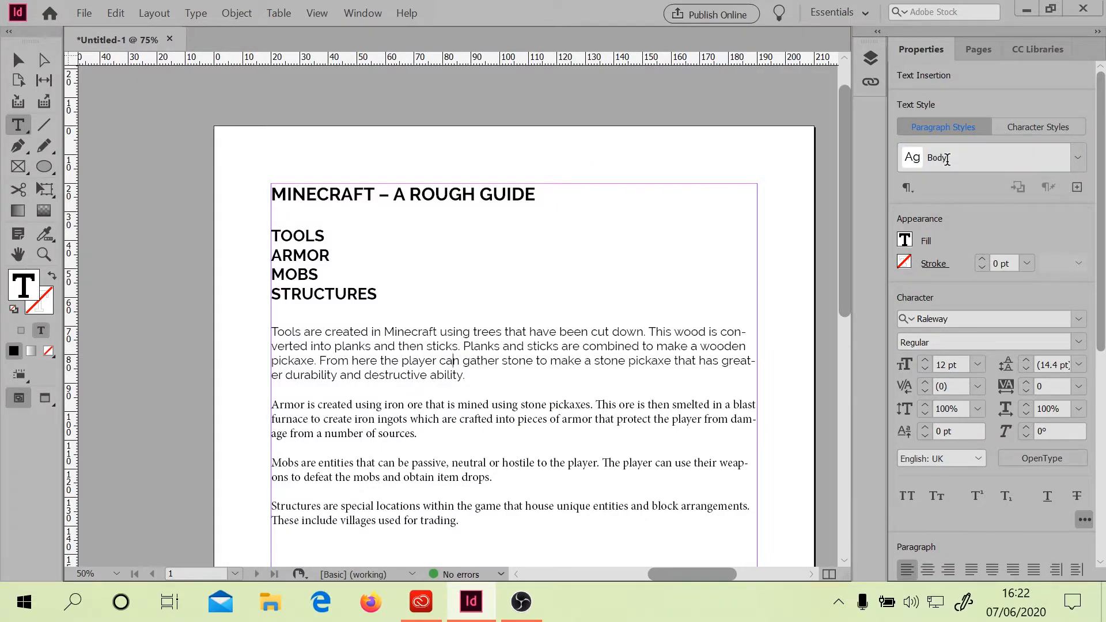
Apply the Body paragraph style to the Armor paragraph
triple_click(406, 419)
double_click(406, 419)
double_click(406, 419)
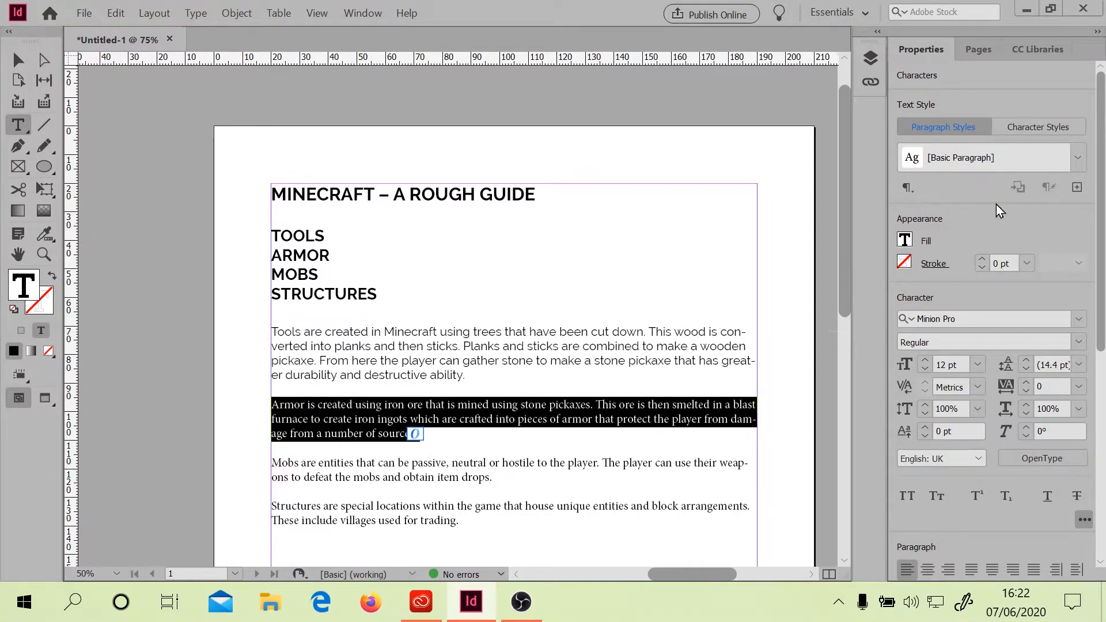
click(984, 154)
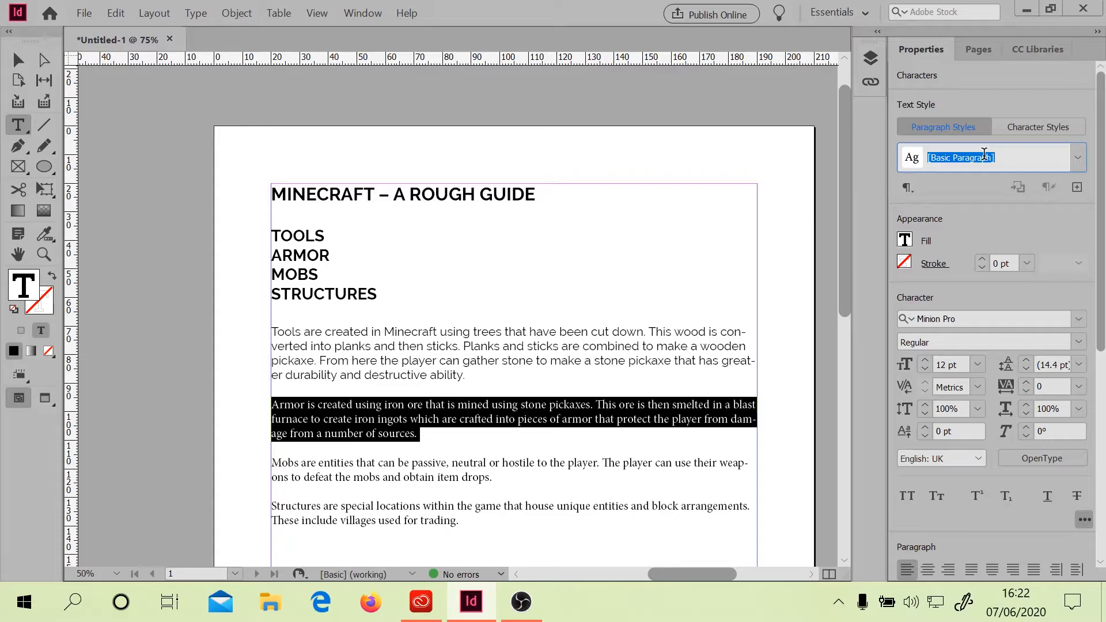
click(1078, 157)
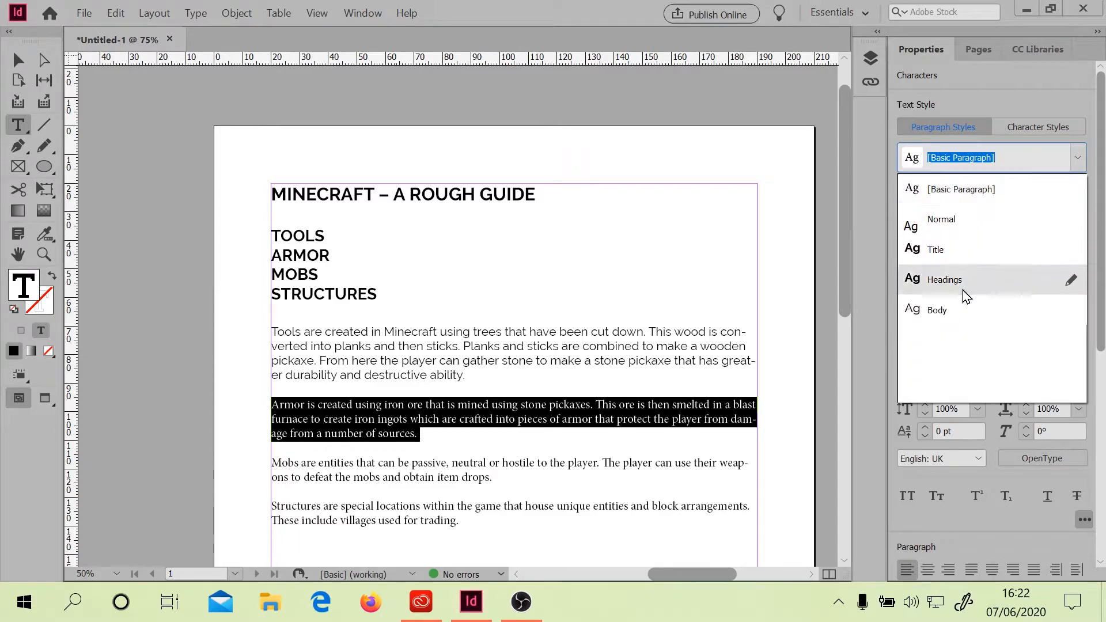
click(952, 307)
Apply the Body paragraph style to the Mobs paragraph
drag(494, 478, 271, 462)
click(1078, 157)
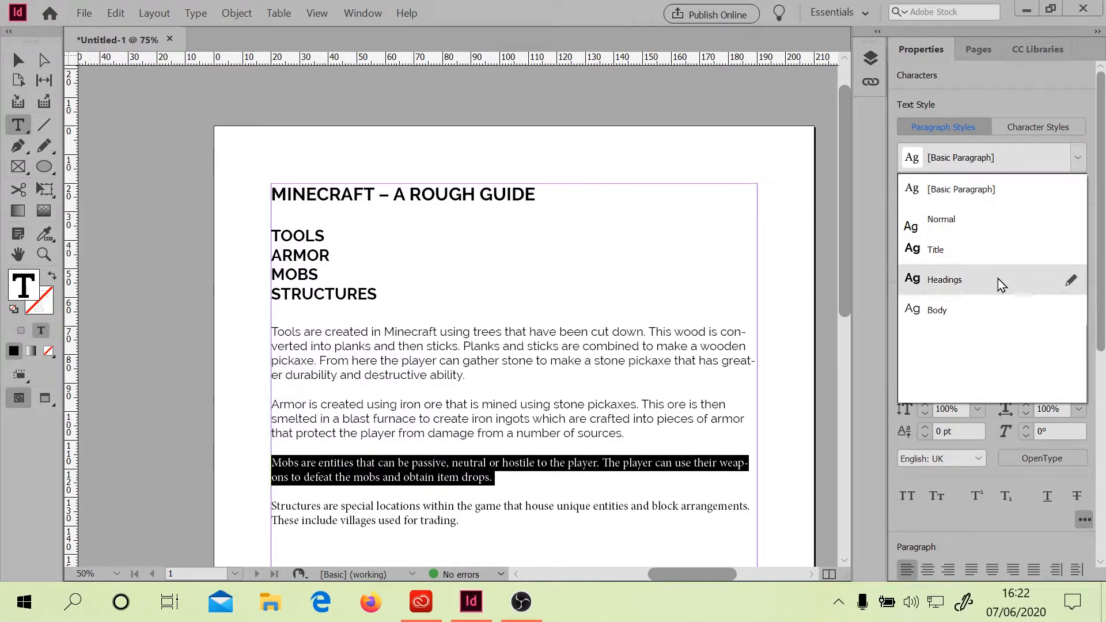
click(959, 310)
Apply the Body paragraph style to the Structures paragraph
triple_click(379, 512)
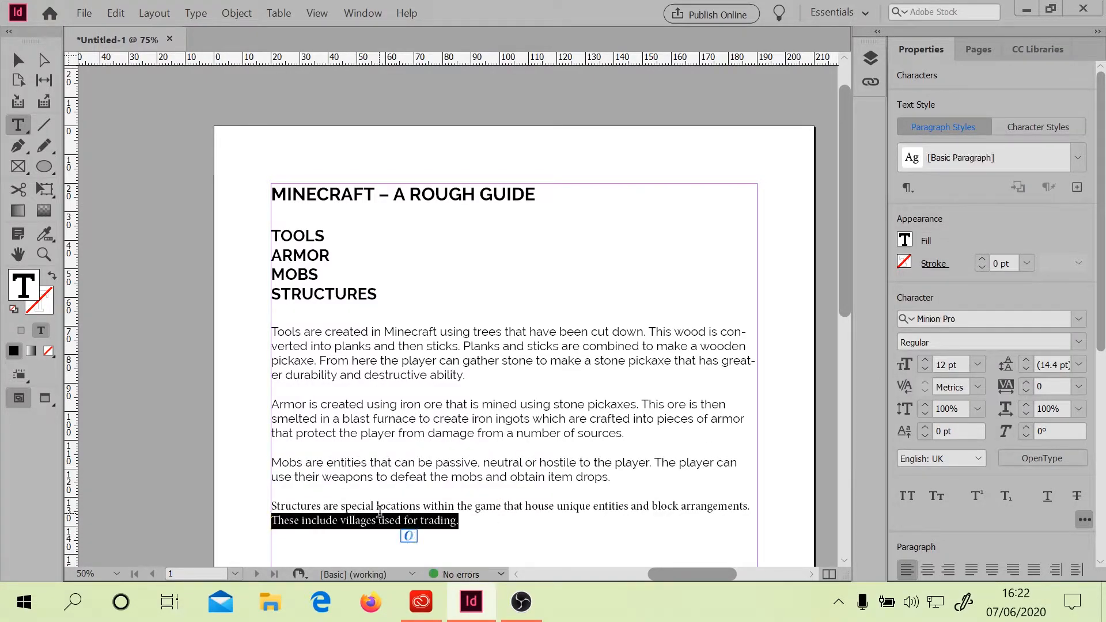
click(380, 512)
click(1079, 157)
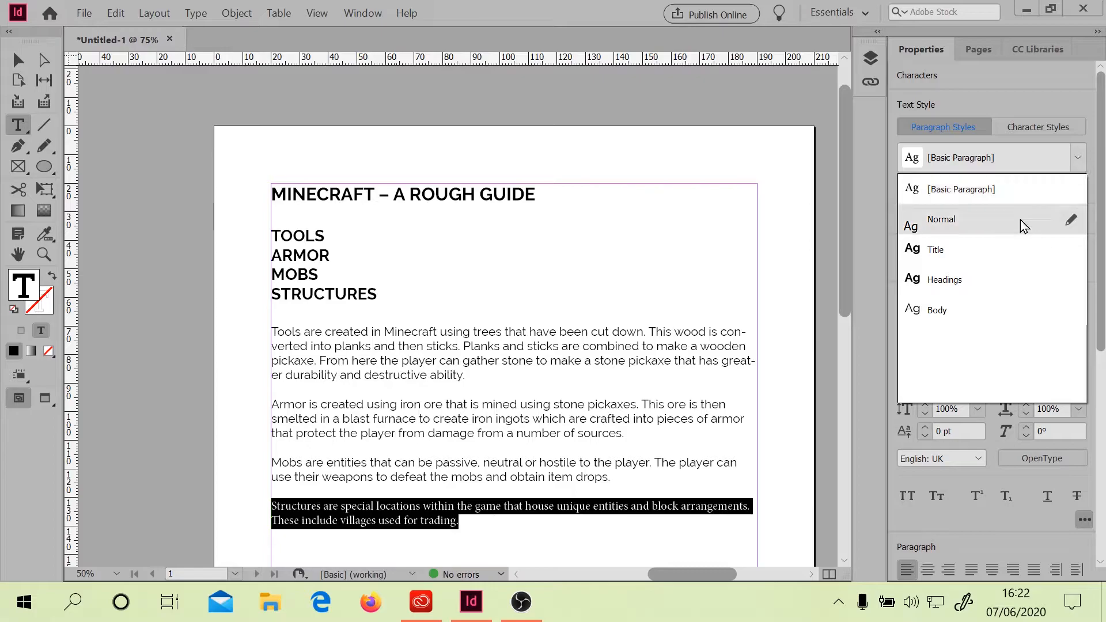
click(951, 310)
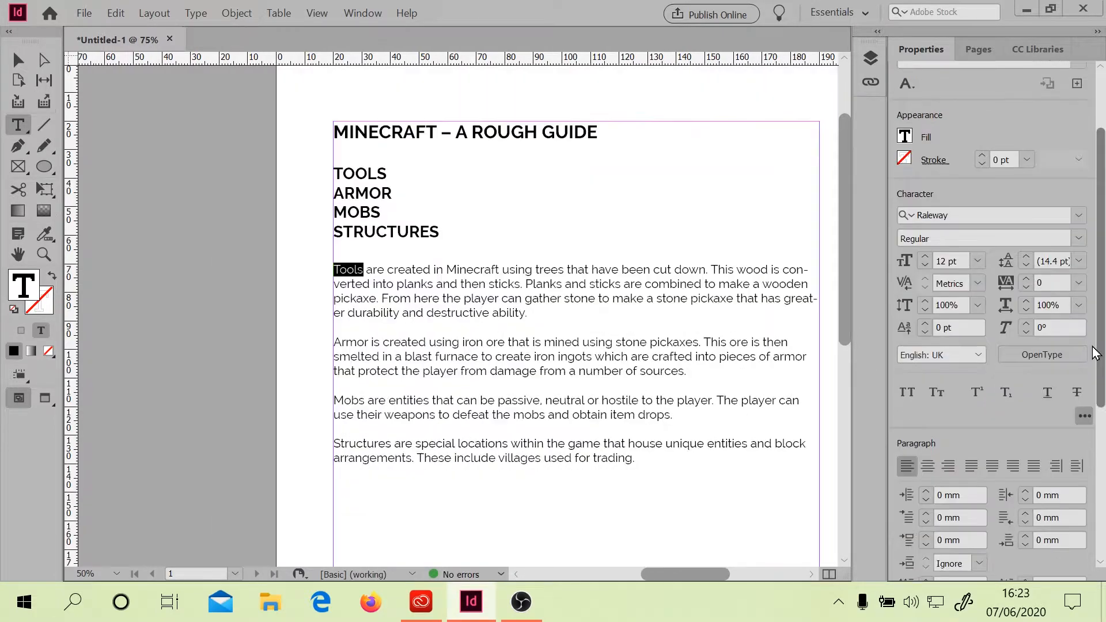
Set the word Tools at the start of the first body paragraph to Bold
scroll(1096, 310, up, 3)
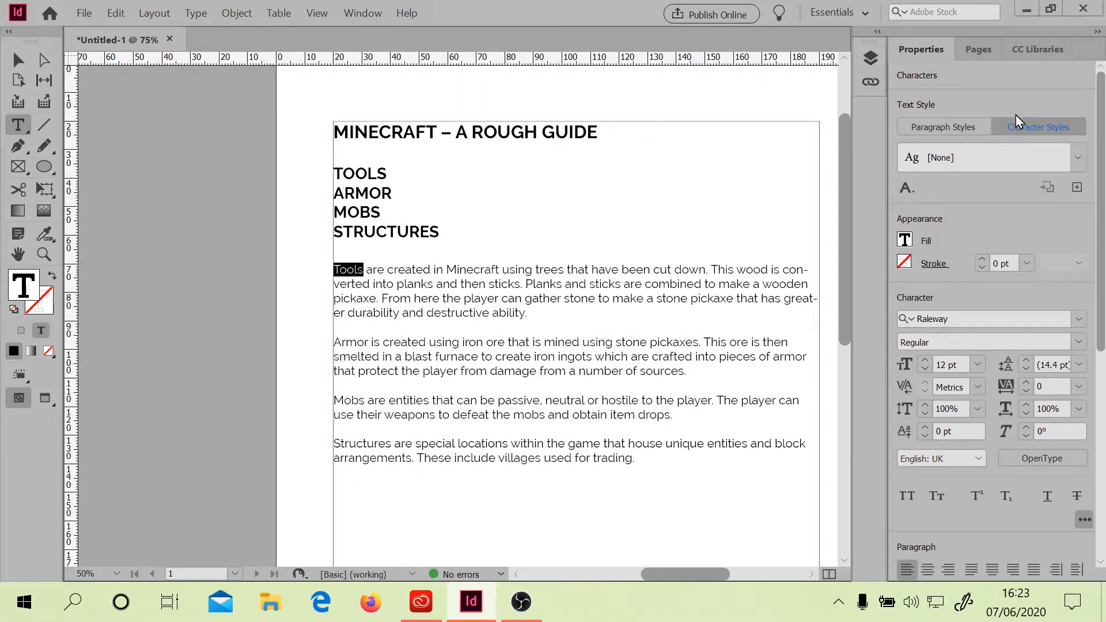
click(963, 342)
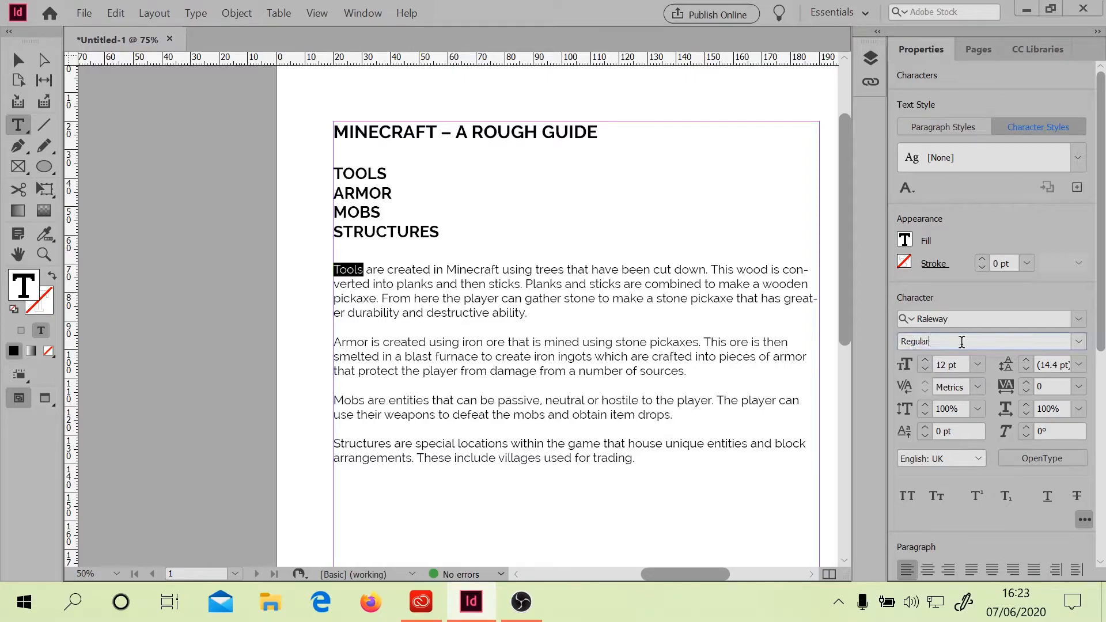
click(1080, 341)
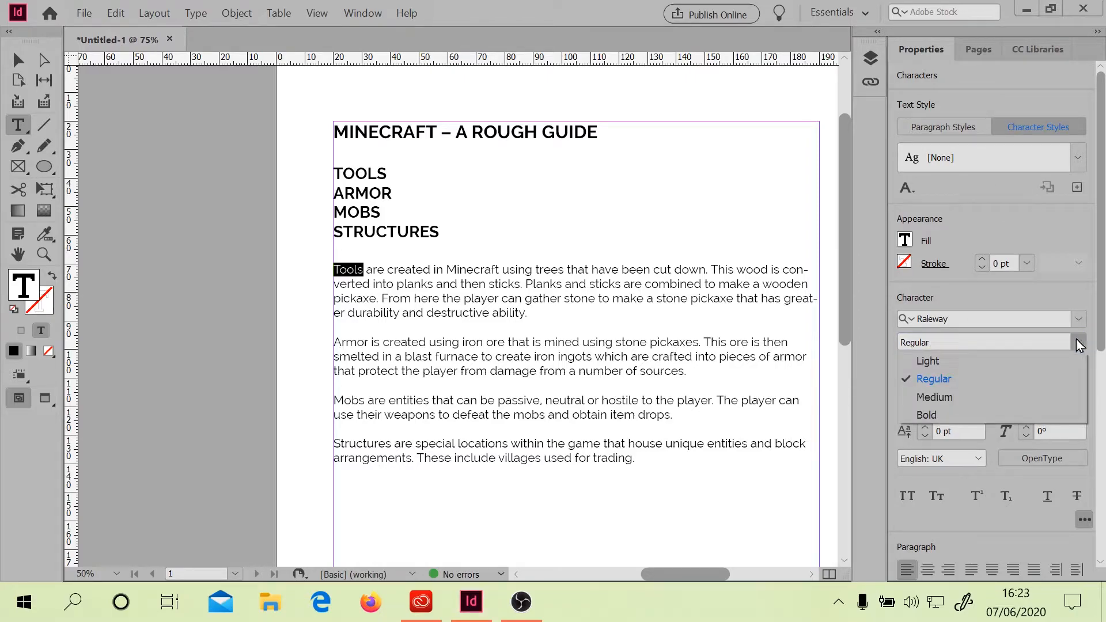
click(922, 412)
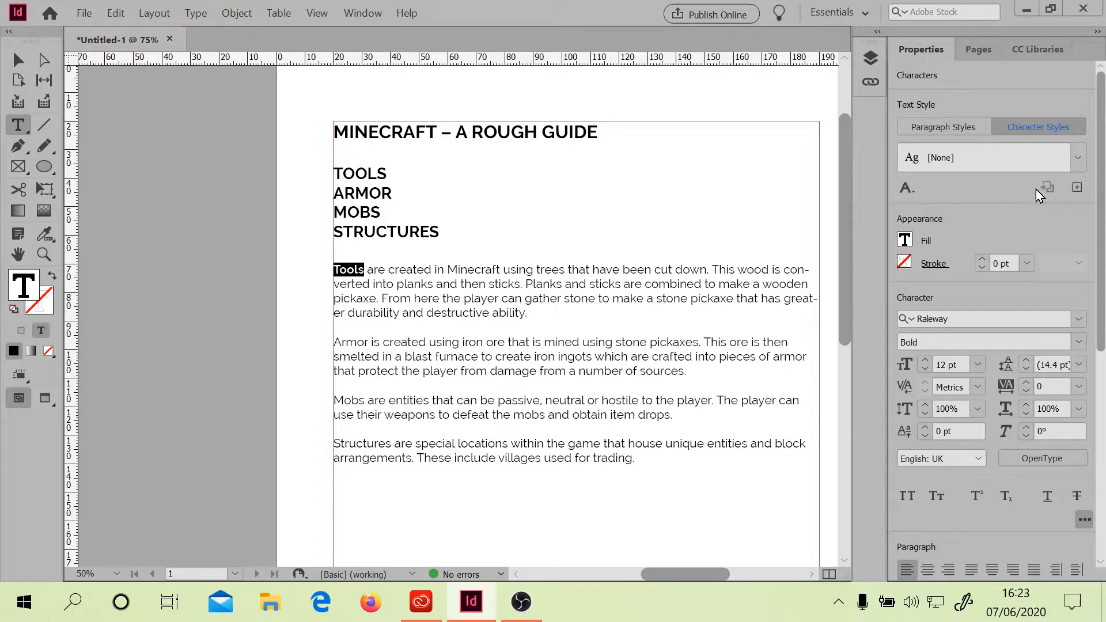
Create a character style named Sub Headings from the bold word and check it in the Character Styles panel
click(1078, 189)
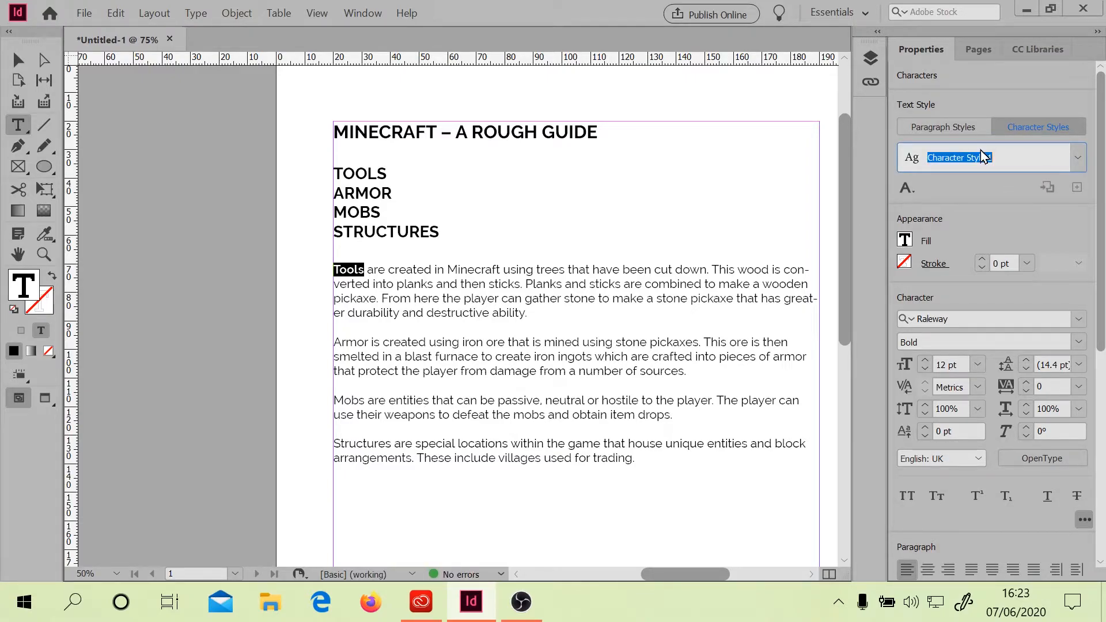
text(Sub Headings)
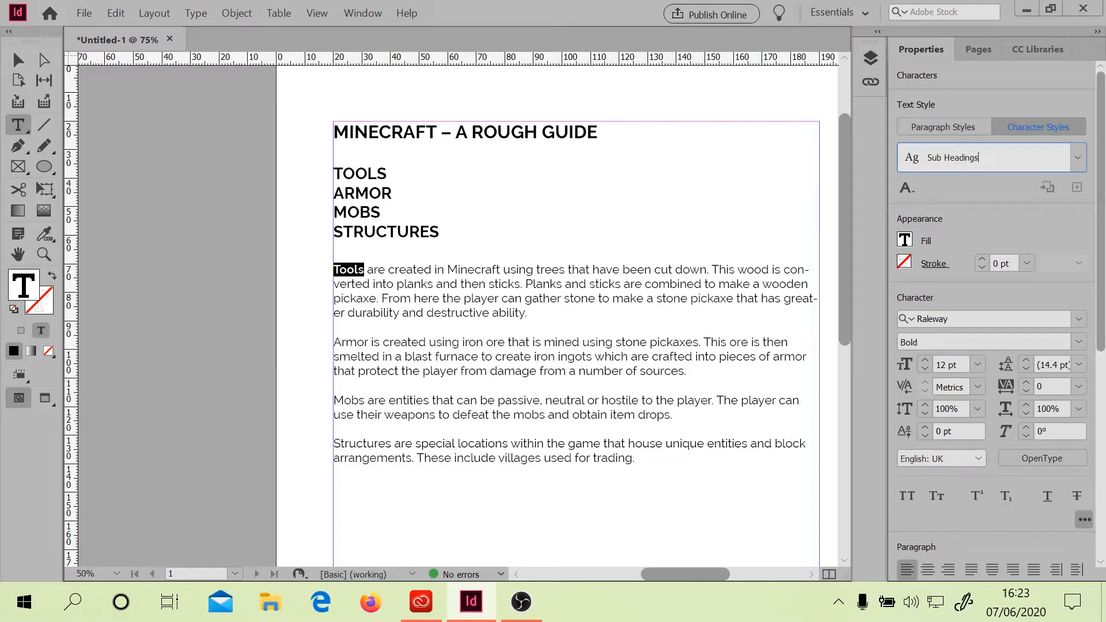
key(Return)
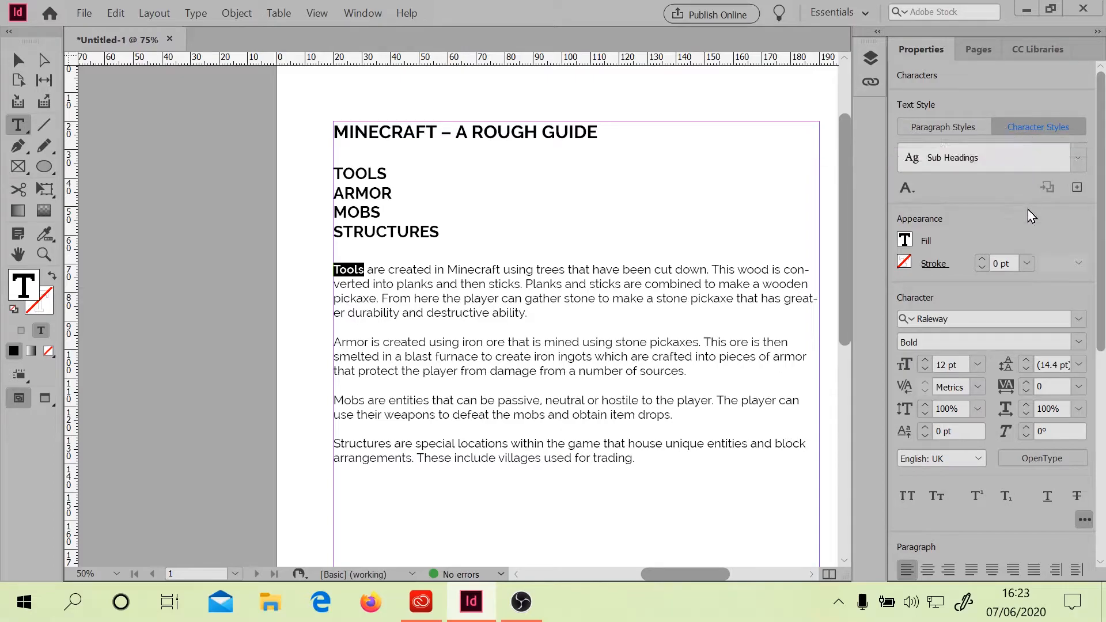
click(914, 191)
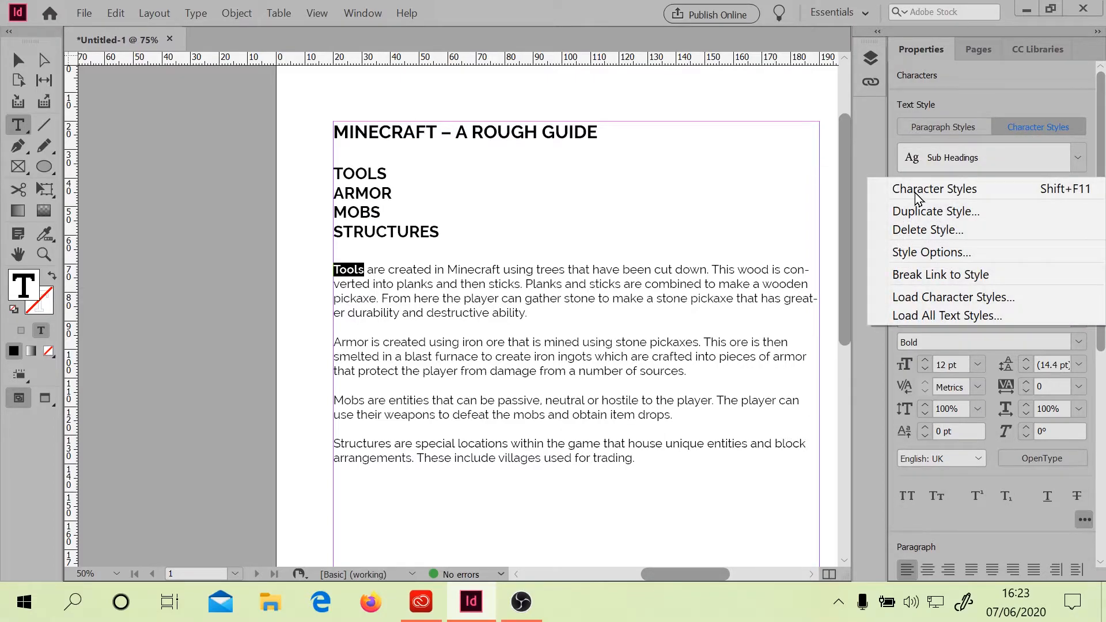
click(927, 188)
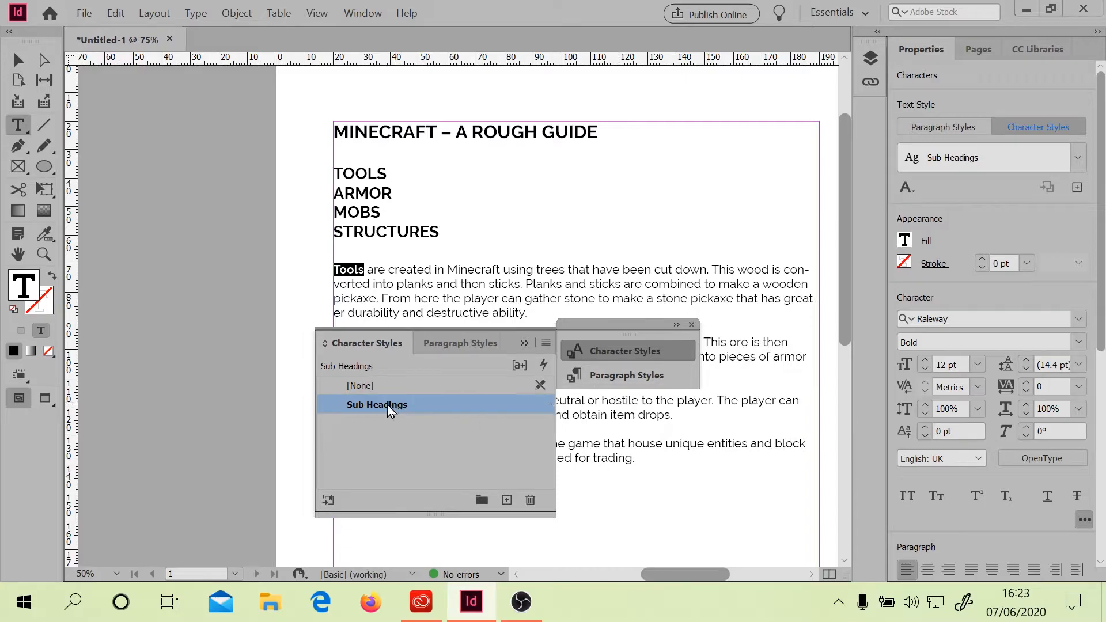
click(692, 325)
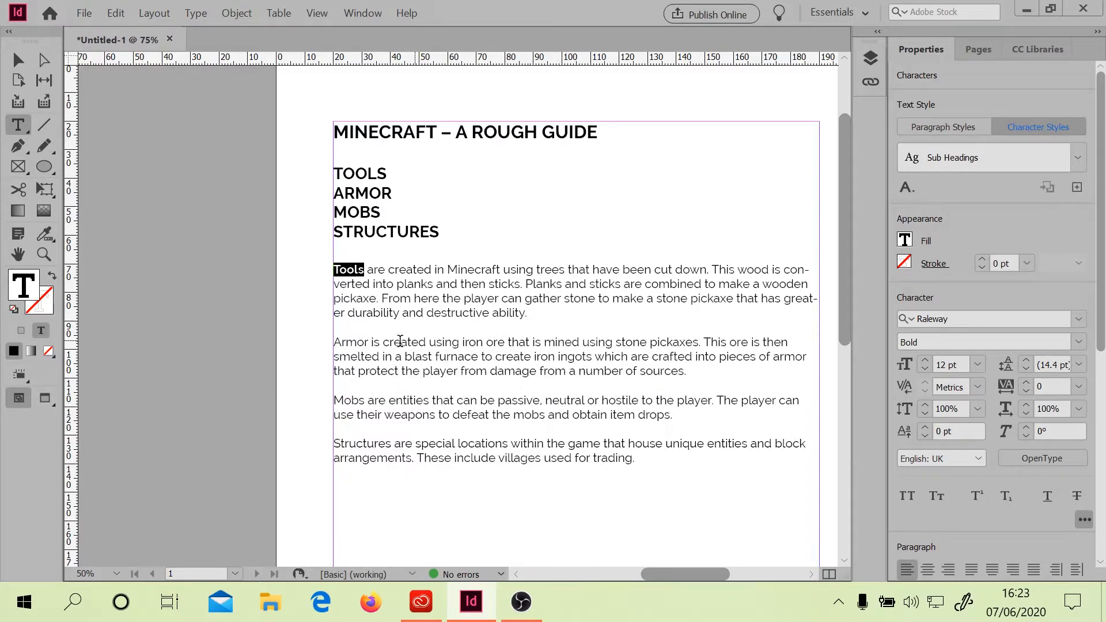
Apply the Sub Headings character style to the word Armor opening the second paragraph
double_click(367, 341)
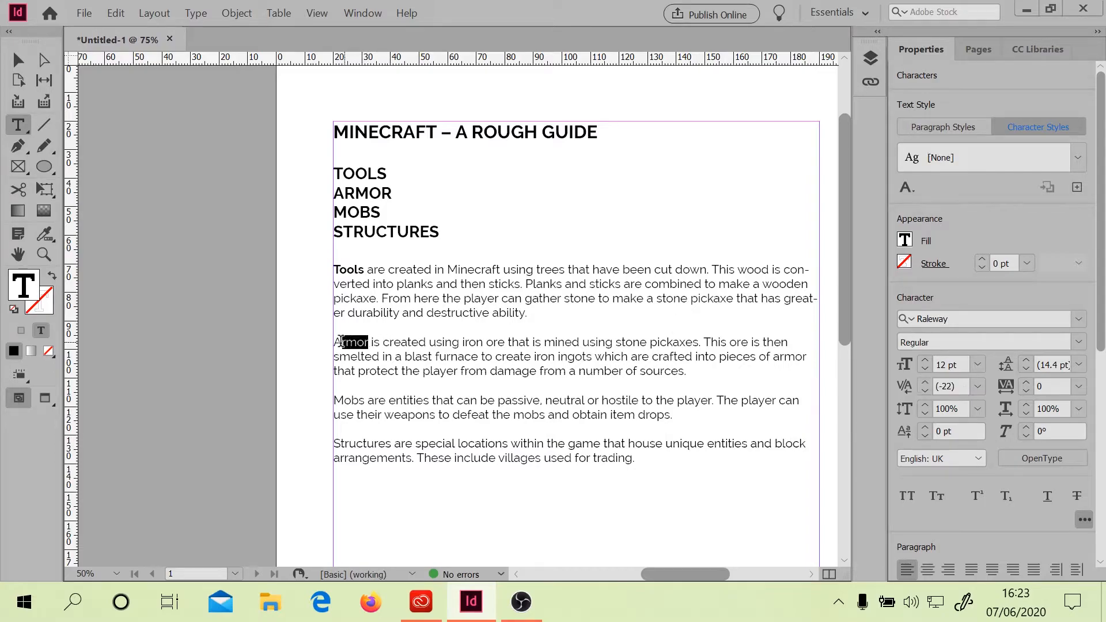
click(1058, 157)
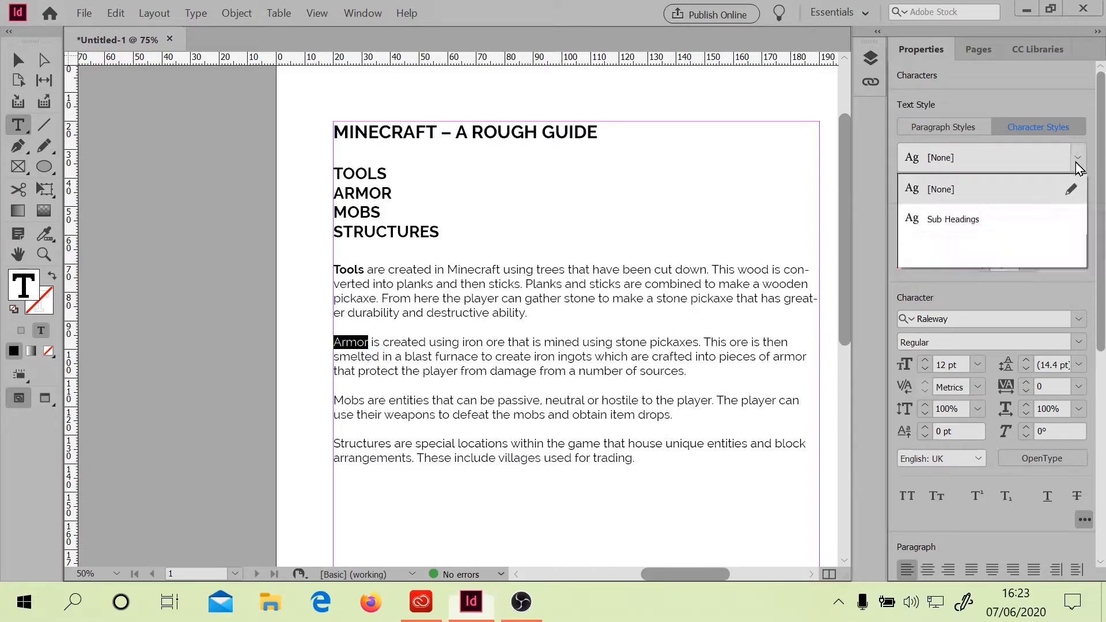
click(964, 222)
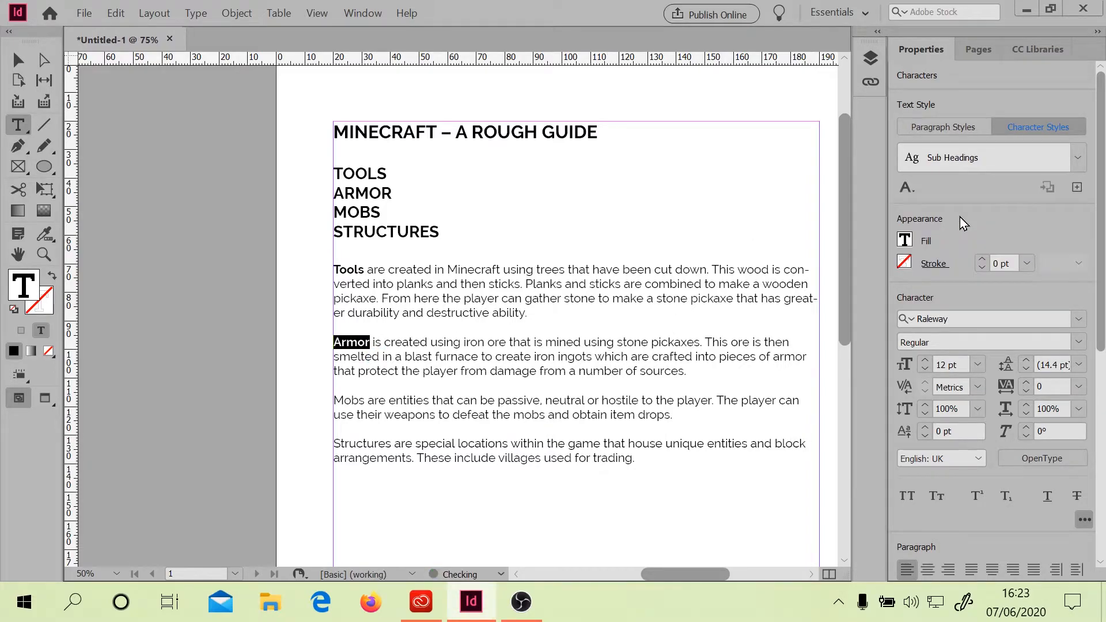
Apply the Sub Headings character style to the word Mobs opening the third paragraph
double_click(362, 400)
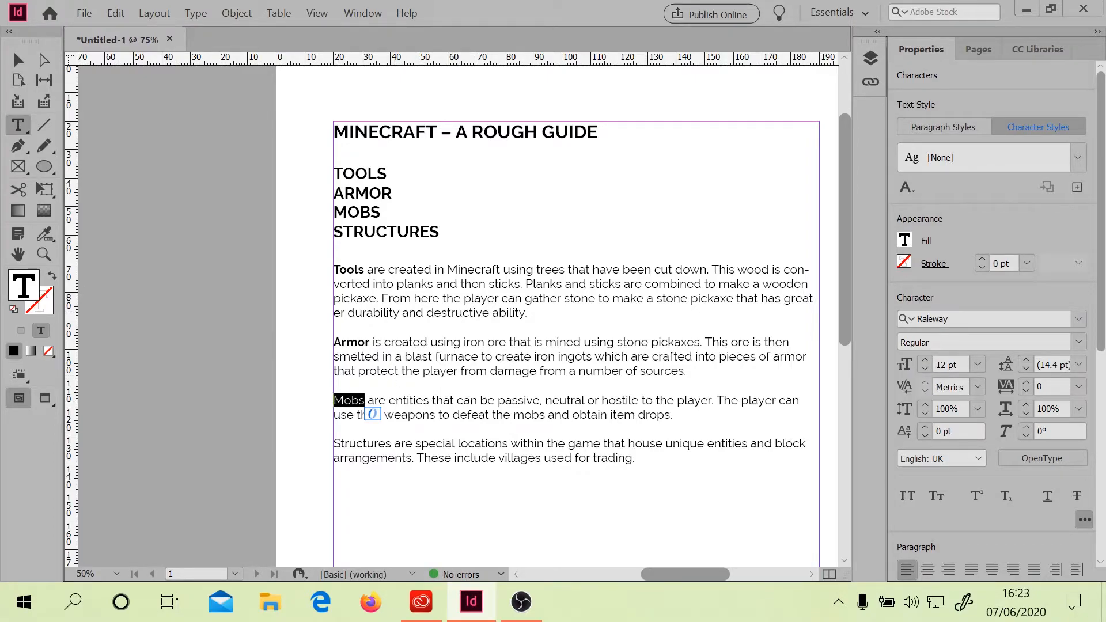
click(1073, 151)
click(1014, 219)
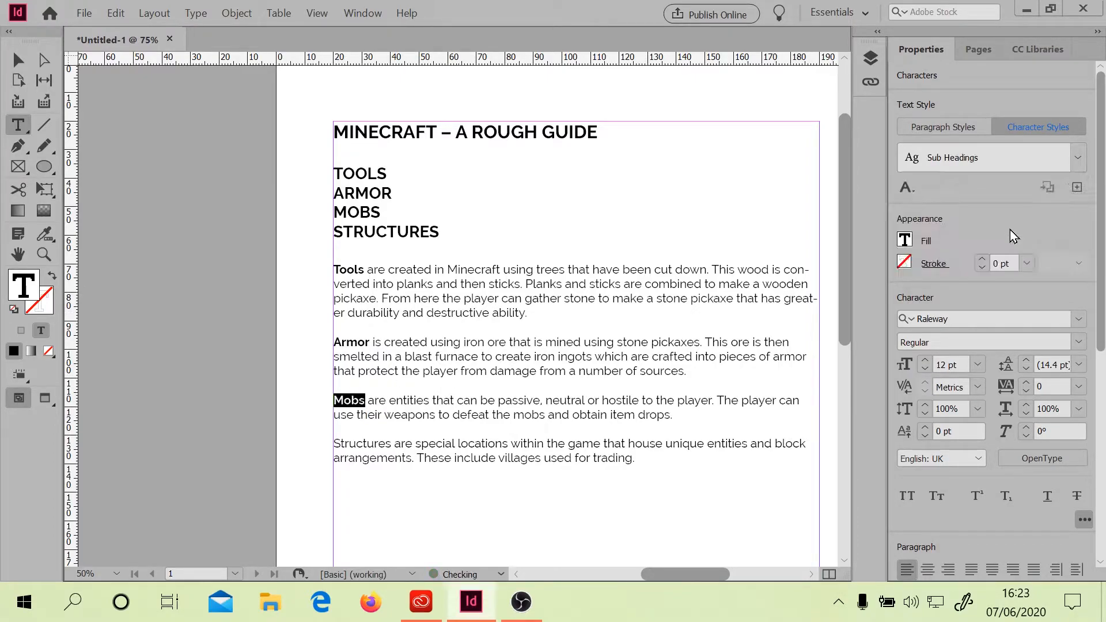
Apply the Sub Headings character style to the word Structures opening the fourth paragraph
double_click(392, 445)
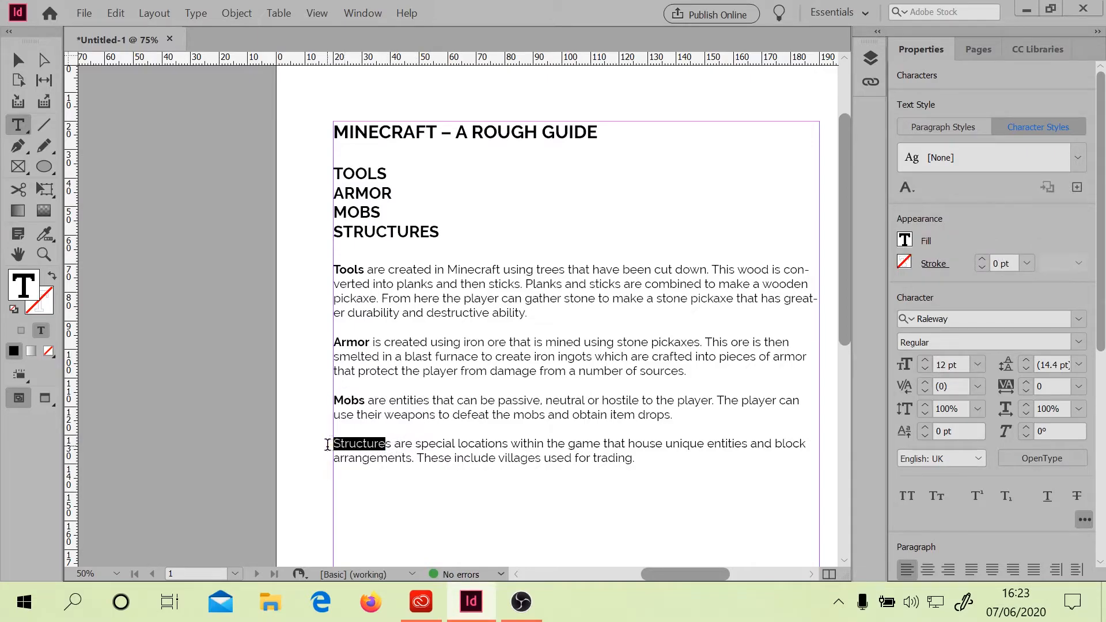
drag(385, 444, 363, 443)
click(391, 444)
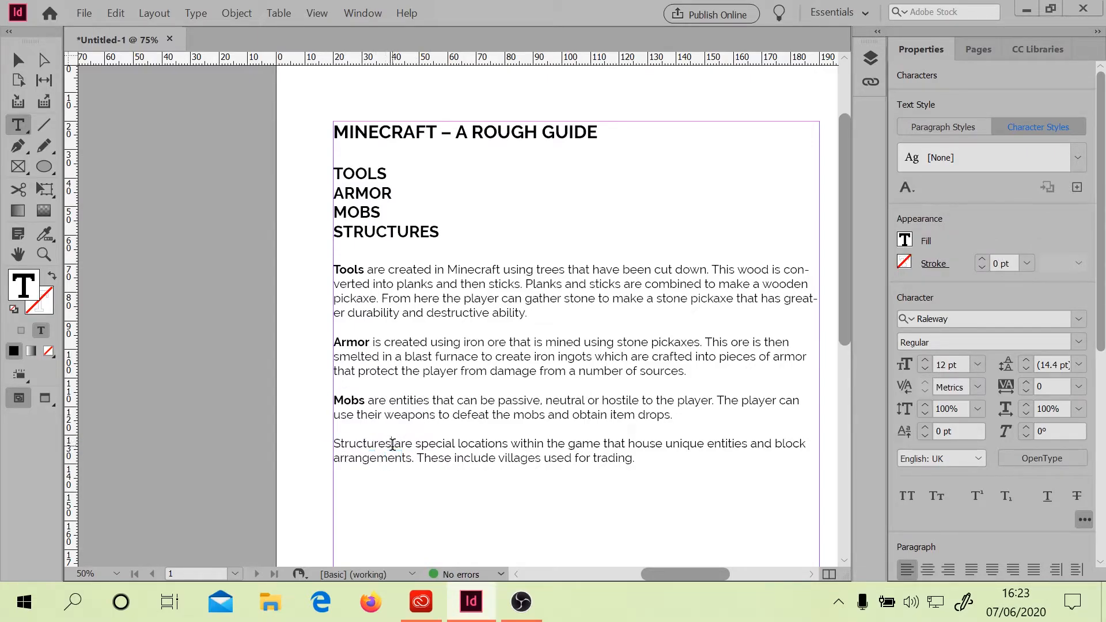
double_click(384, 444)
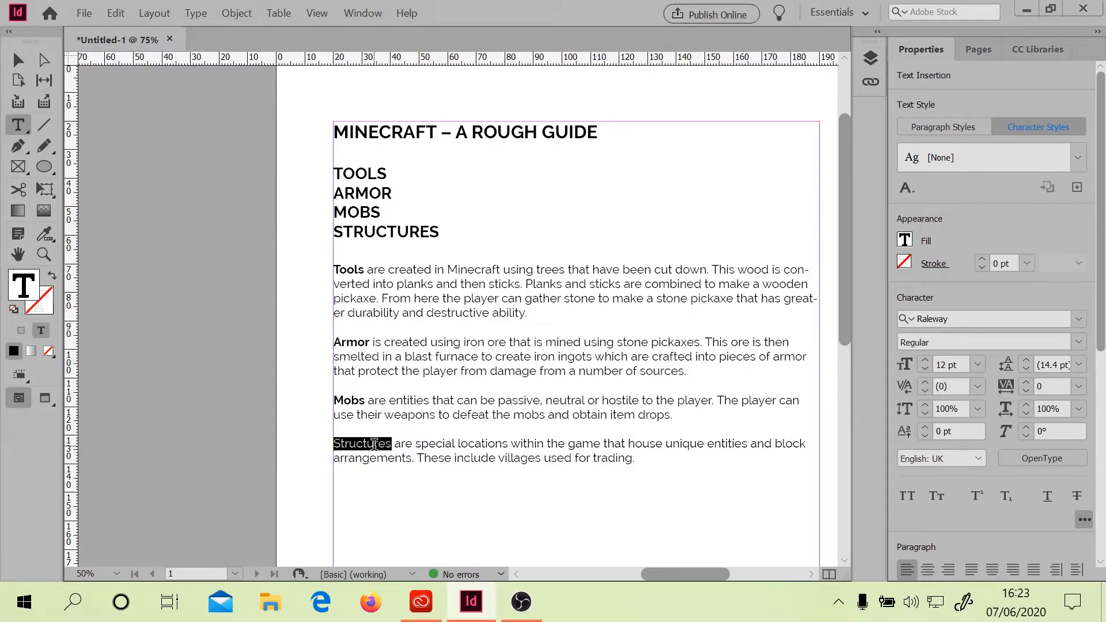
click(1087, 163)
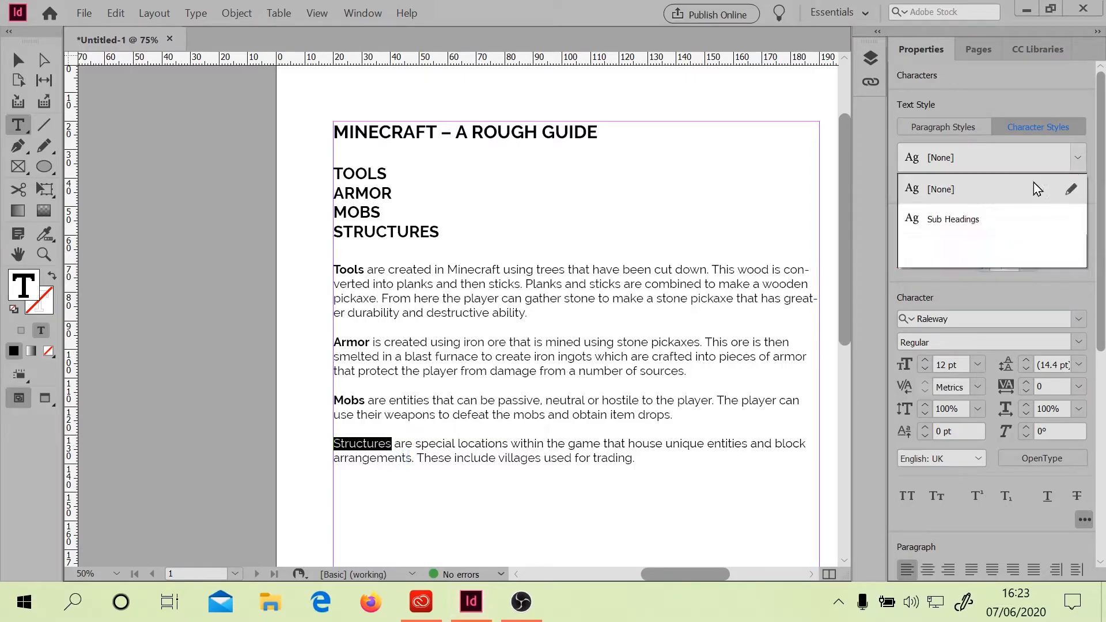
click(985, 224)
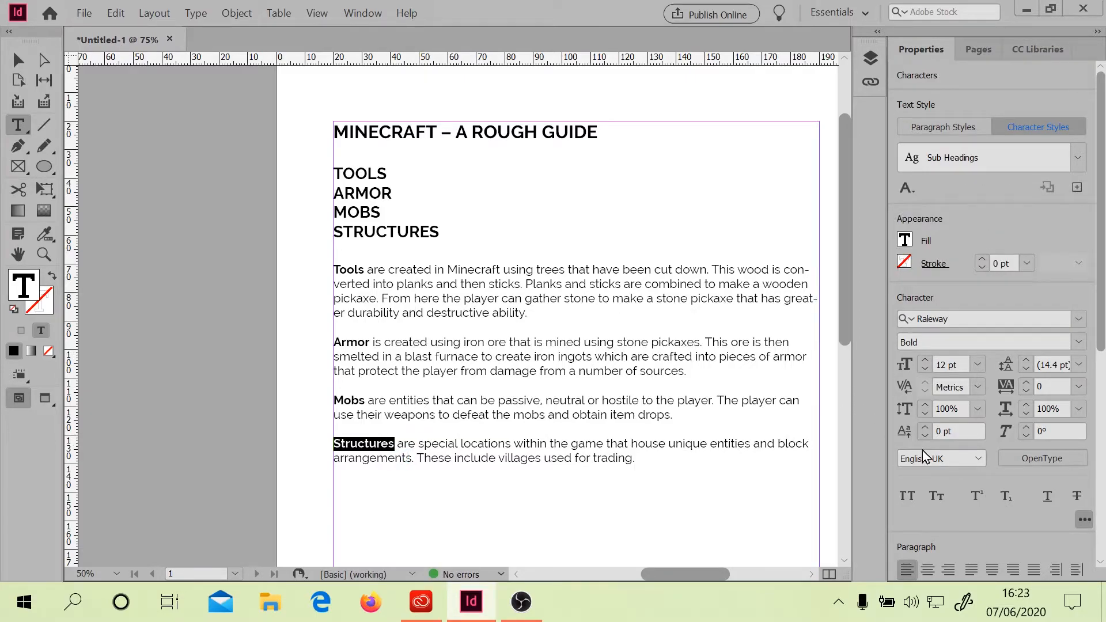
Fit the page in the window and use the Gap tool to narrow the text frame to about a third of the page width
click(44, 79)
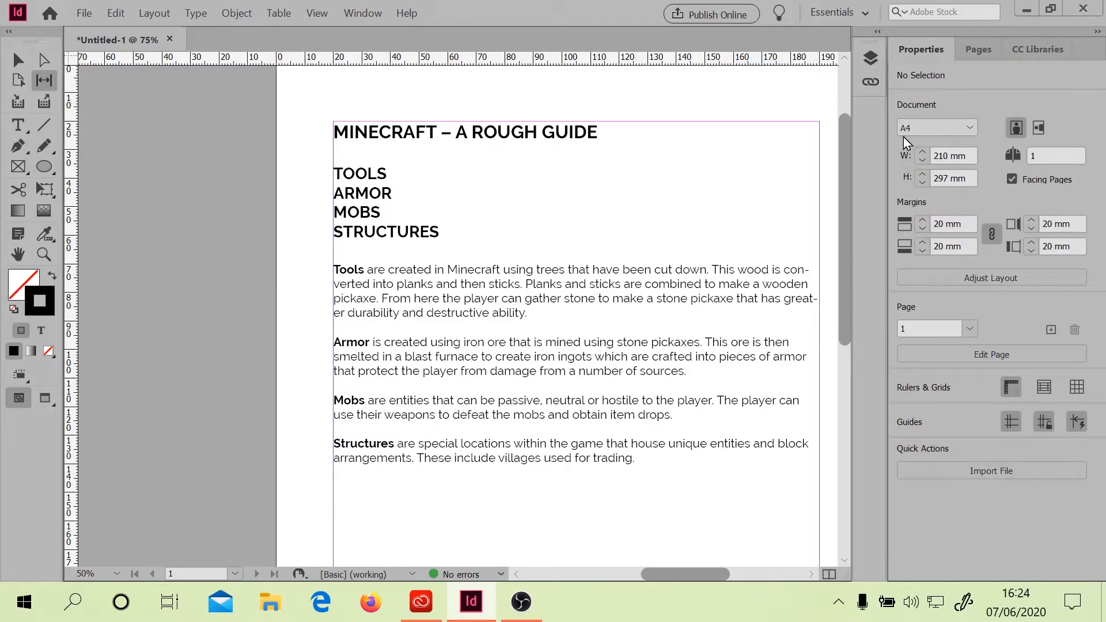
click(317, 13)
click(374, 139)
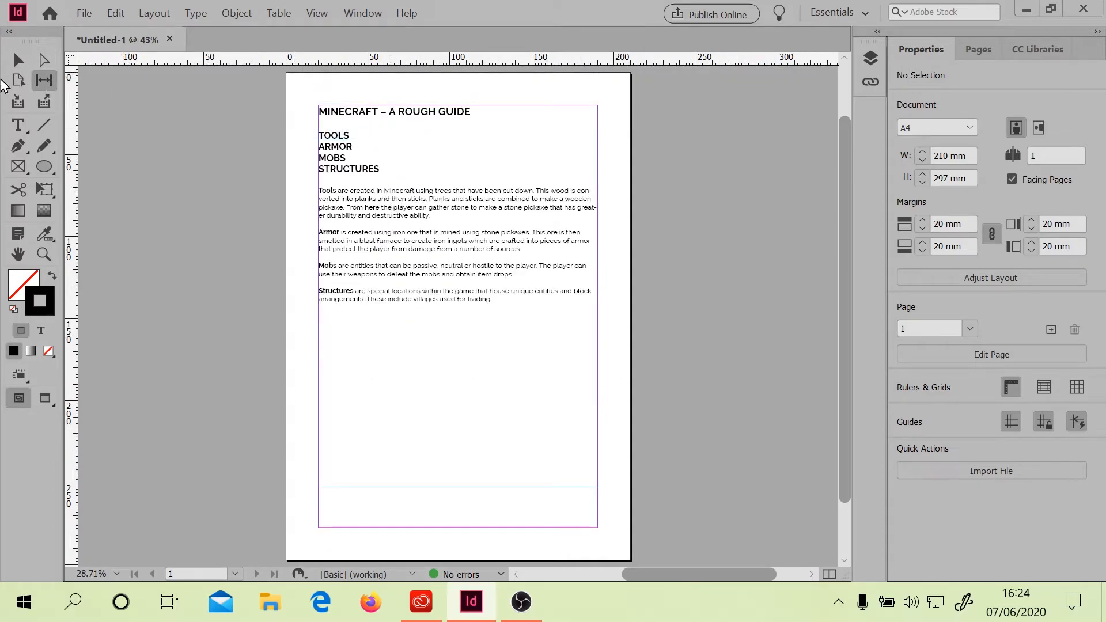
click(18, 60)
click(461, 208)
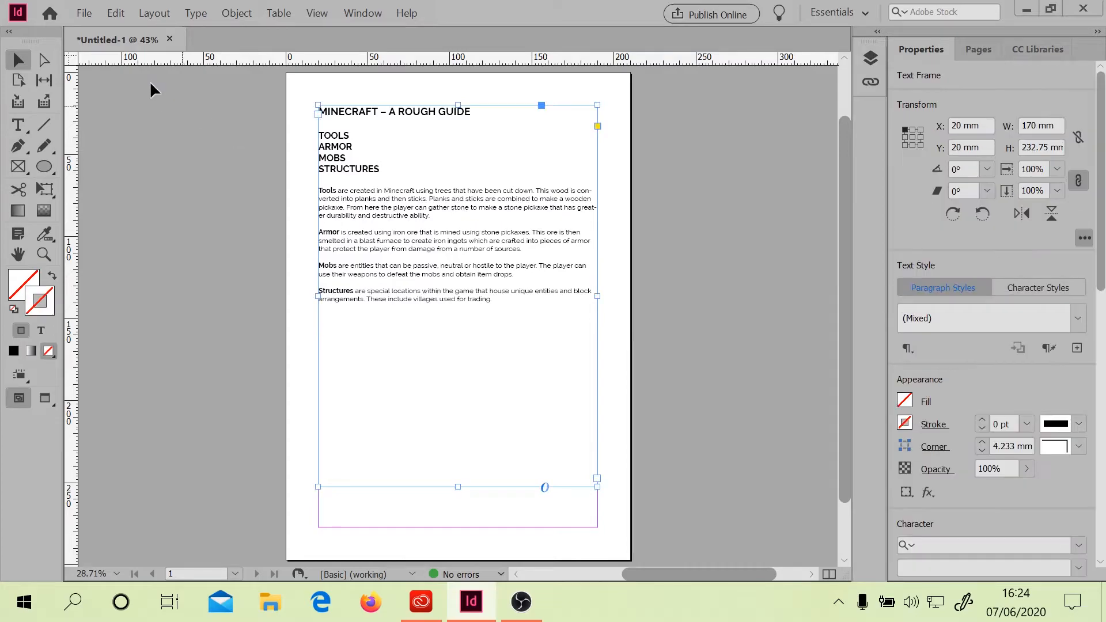
click(44, 79)
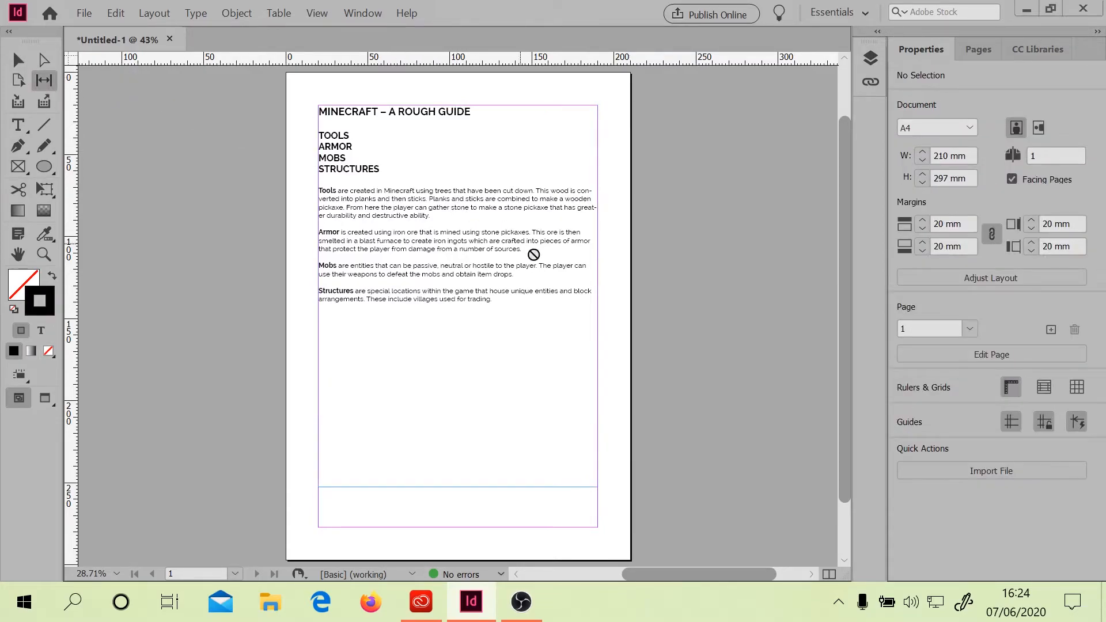
drag(608, 295, 451, 264)
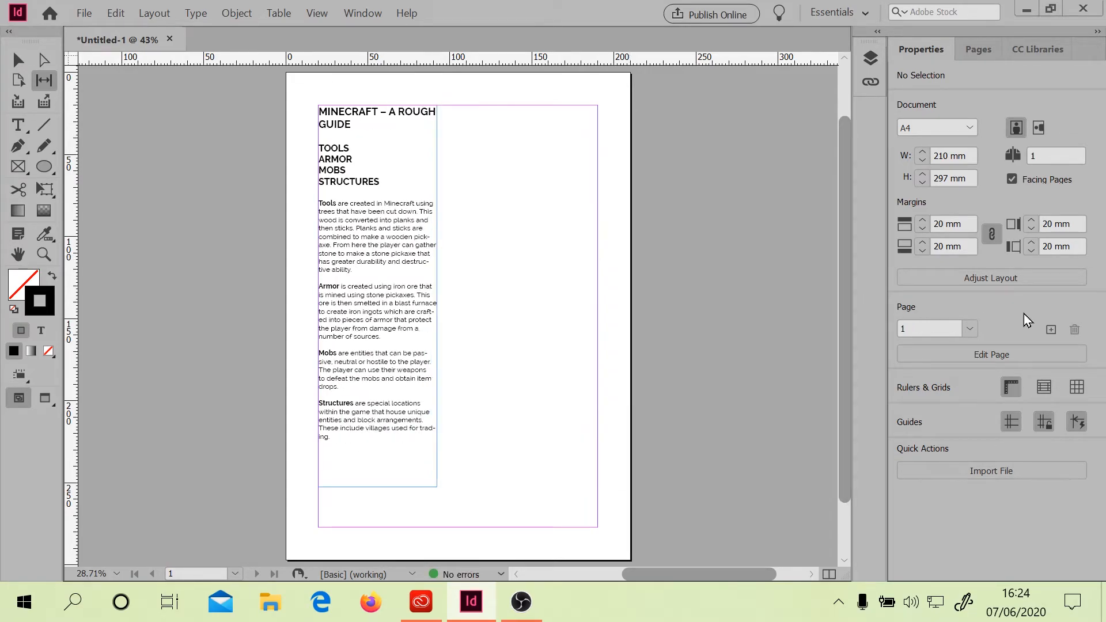
Change the page orientation to landscape through Adjust Layout
click(988, 276)
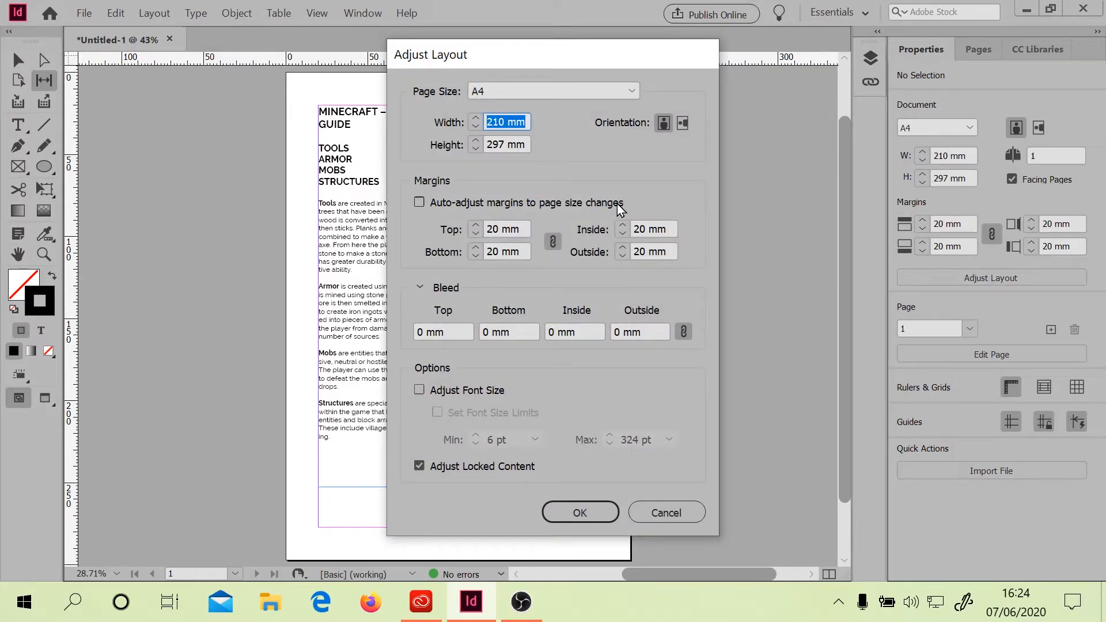
click(682, 127)
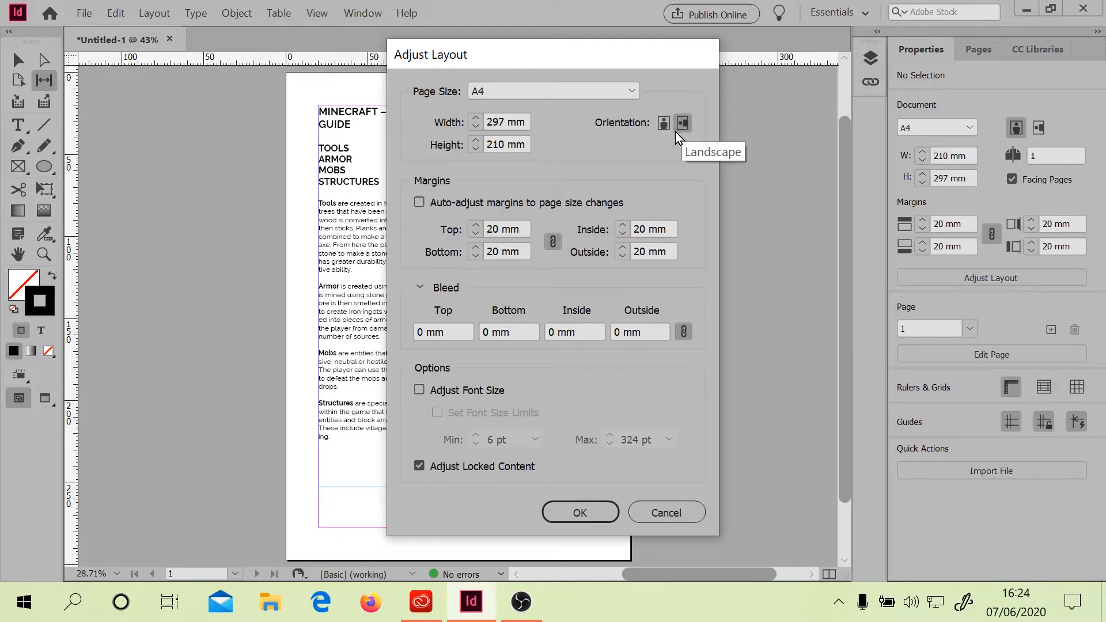
click(580, 512)
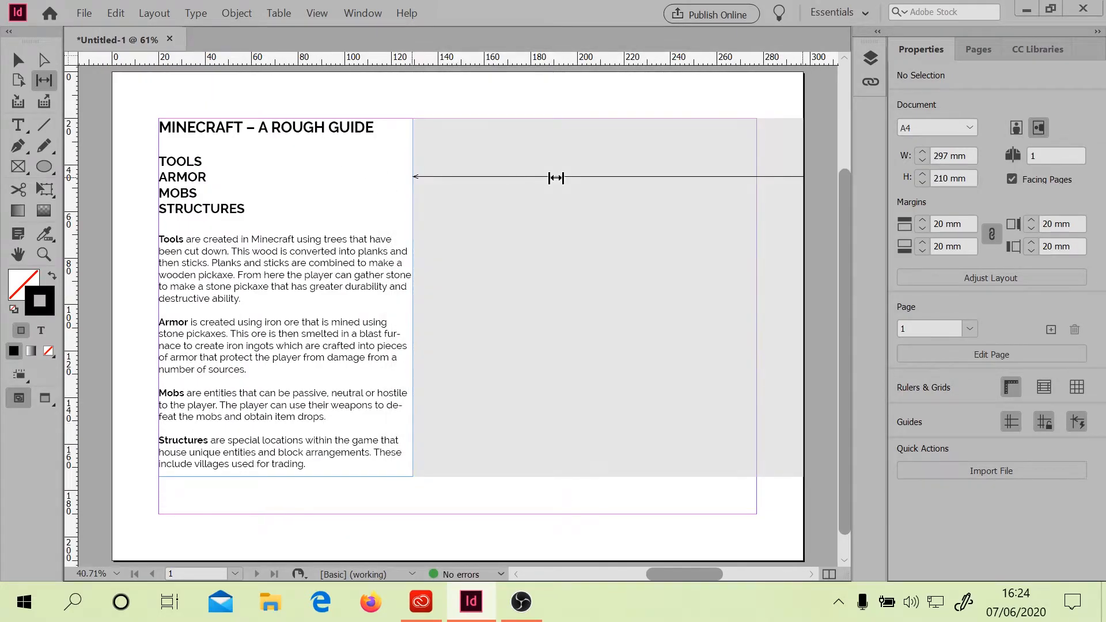
Import both Witch.png and Zombie_Pigman.png together into the place cursor
click(84, 12)
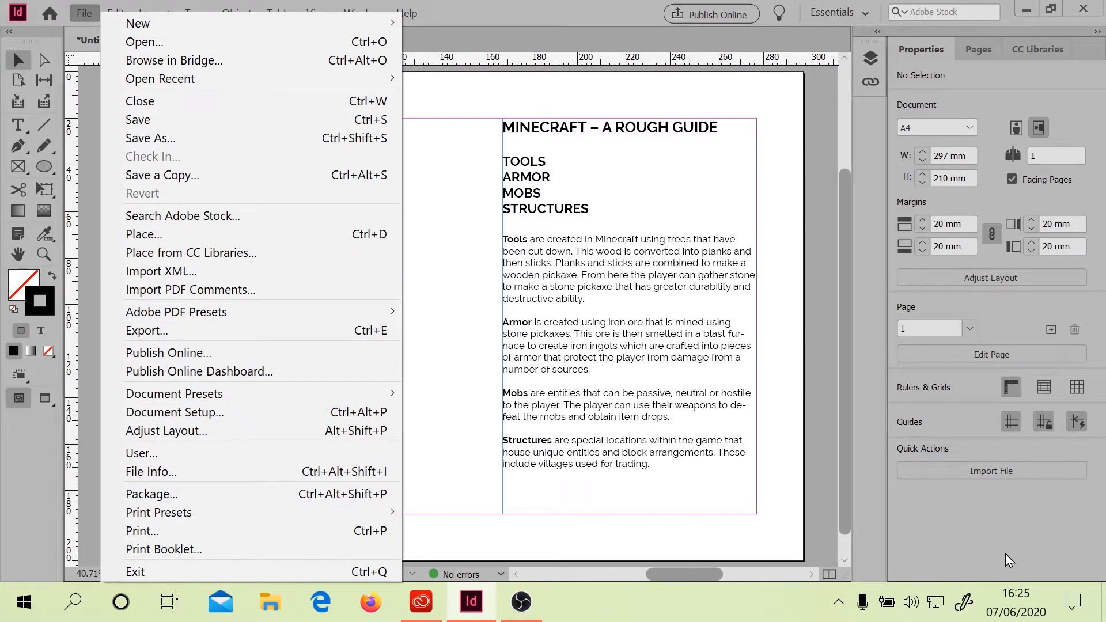
click(972, 539)
click(960, 471)
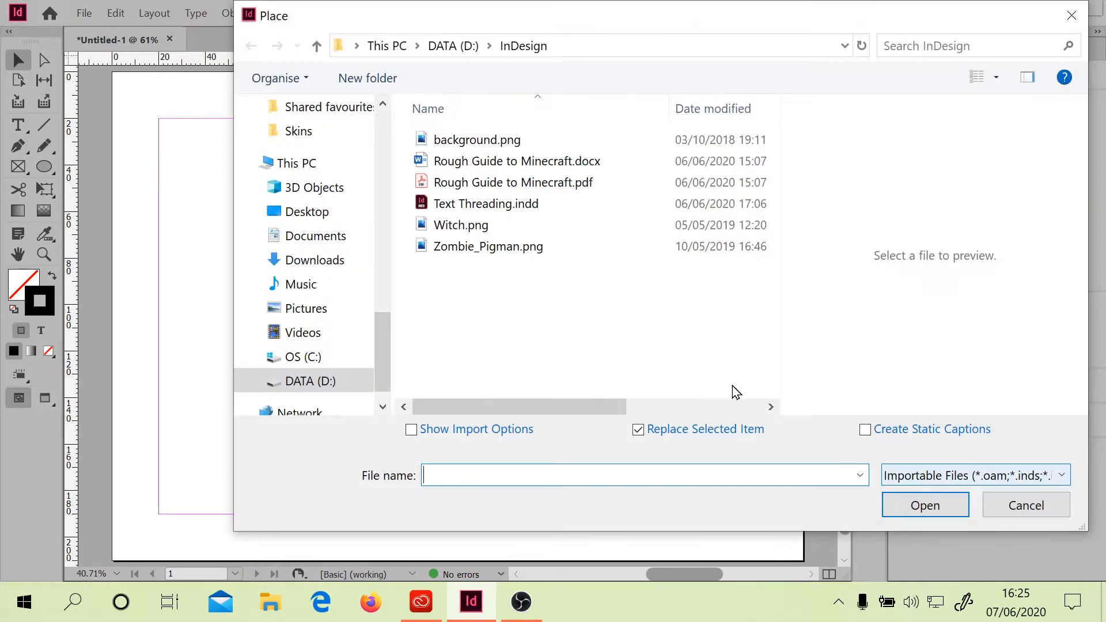
click(463, 226)
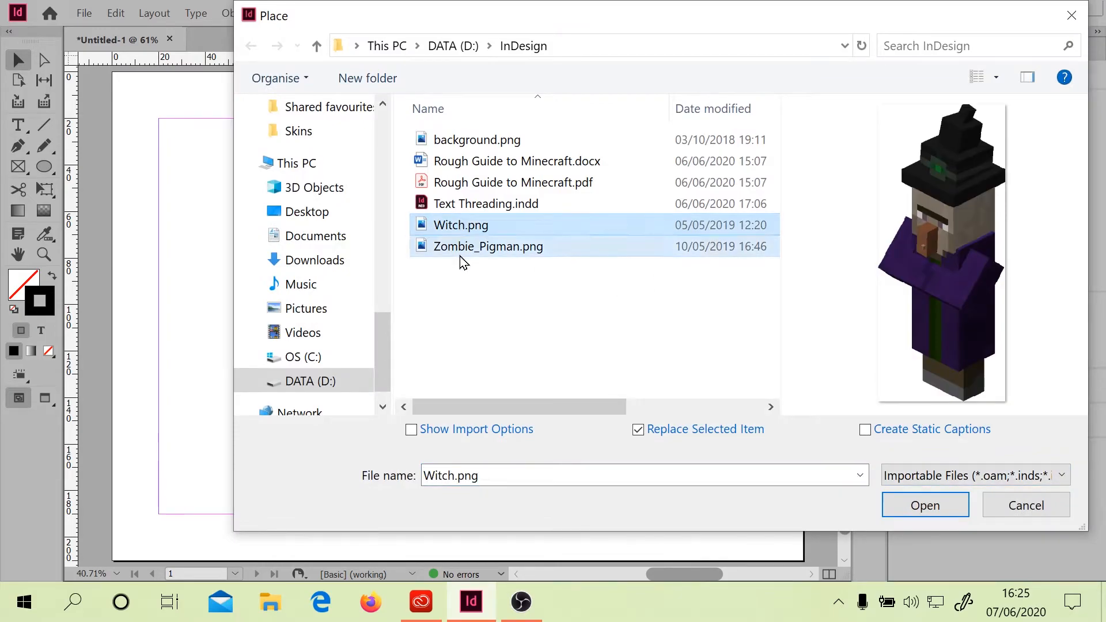
shift+click(461, 248)
click(918, 506)
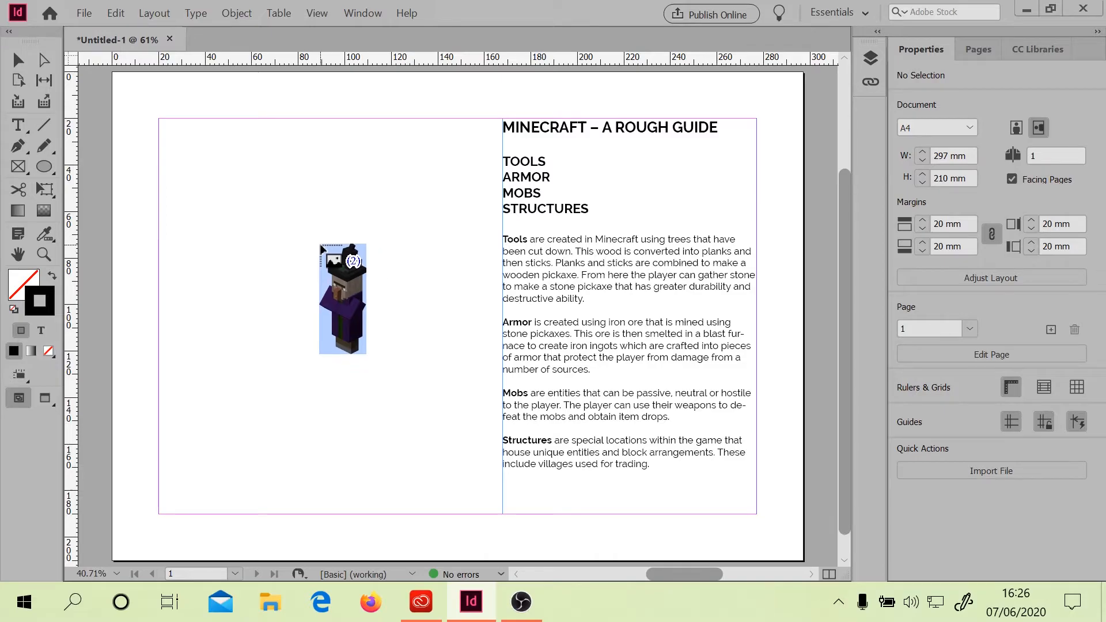
Cycle through the loaded images to bring the Zombie Pigman to the front of the place cursor
key(Right)
key(Right)
key(Right)
key(Right)
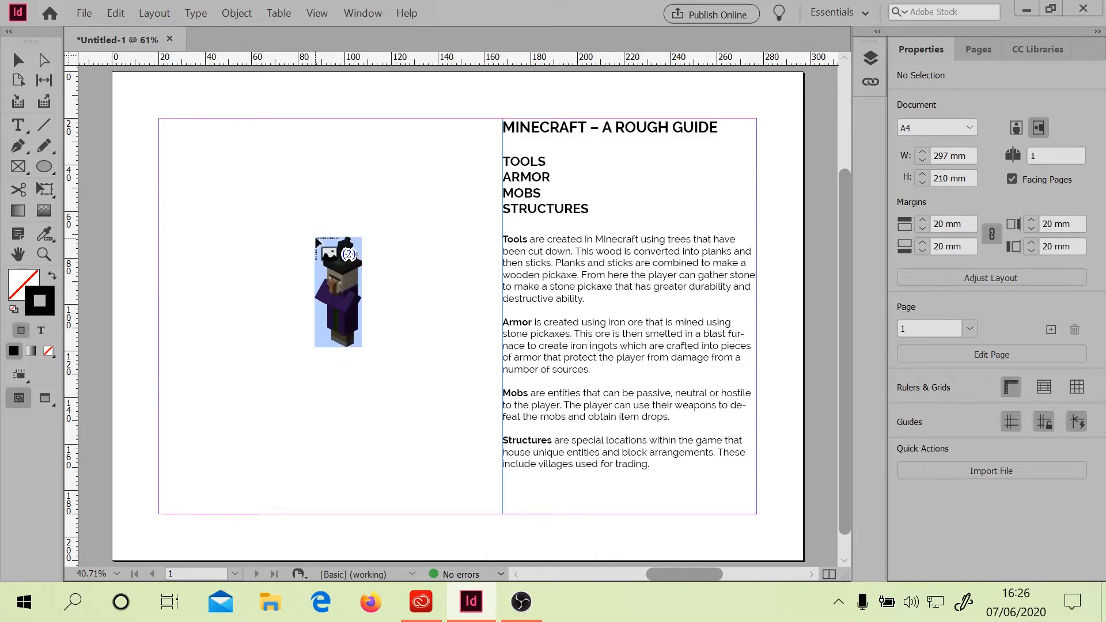
key(Right)
key(Right)
key(Right)
key(Right)
key(Right)
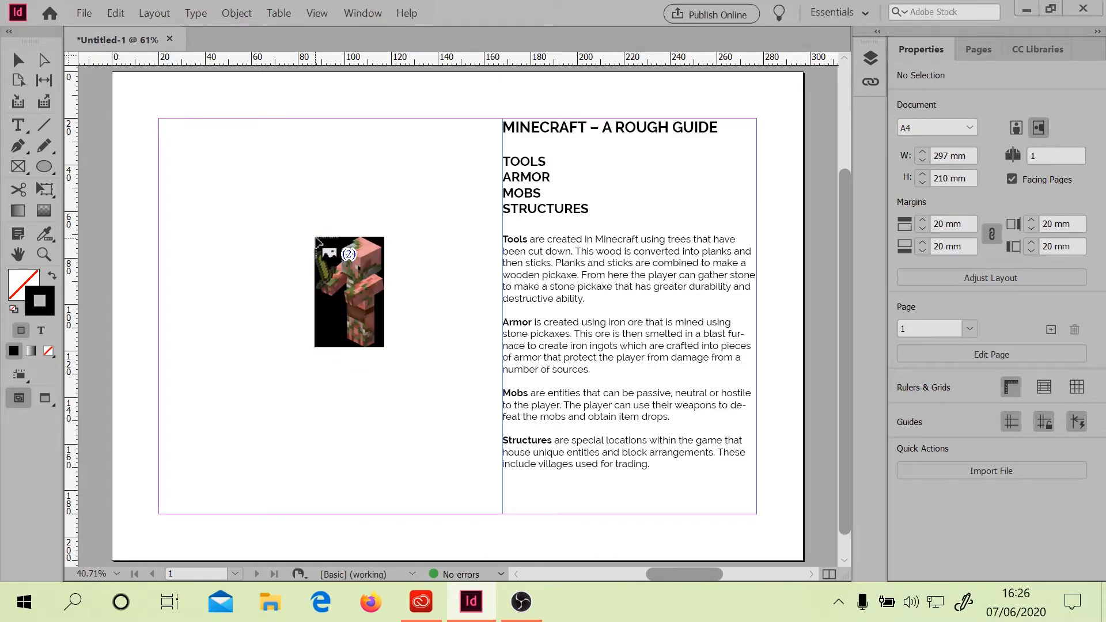
key(Right)
key(Right)
key(Right)
key(Right)
key(Right)
key(Right)
key(Right)
key(Right)
key(Right)
key(Right)
key(Right)
key(Right)
key(Right)
key(Right)
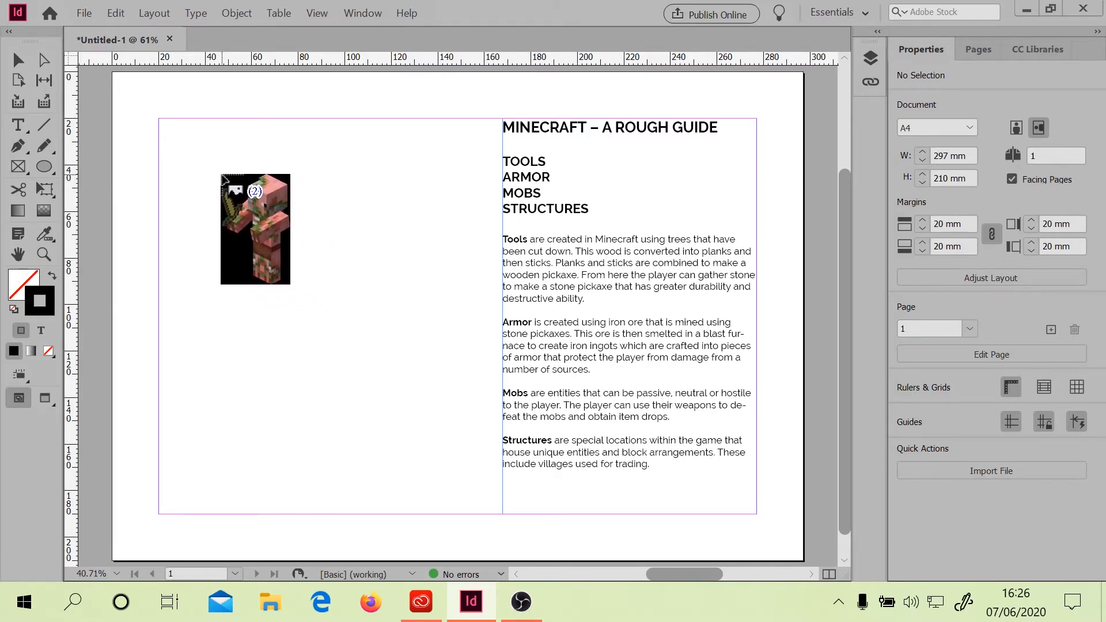
Try placing the Zombie Pigman in a large frame on the left half, fitting and shrinking it, then undo those changes
drag(177, 130, 415, 330)
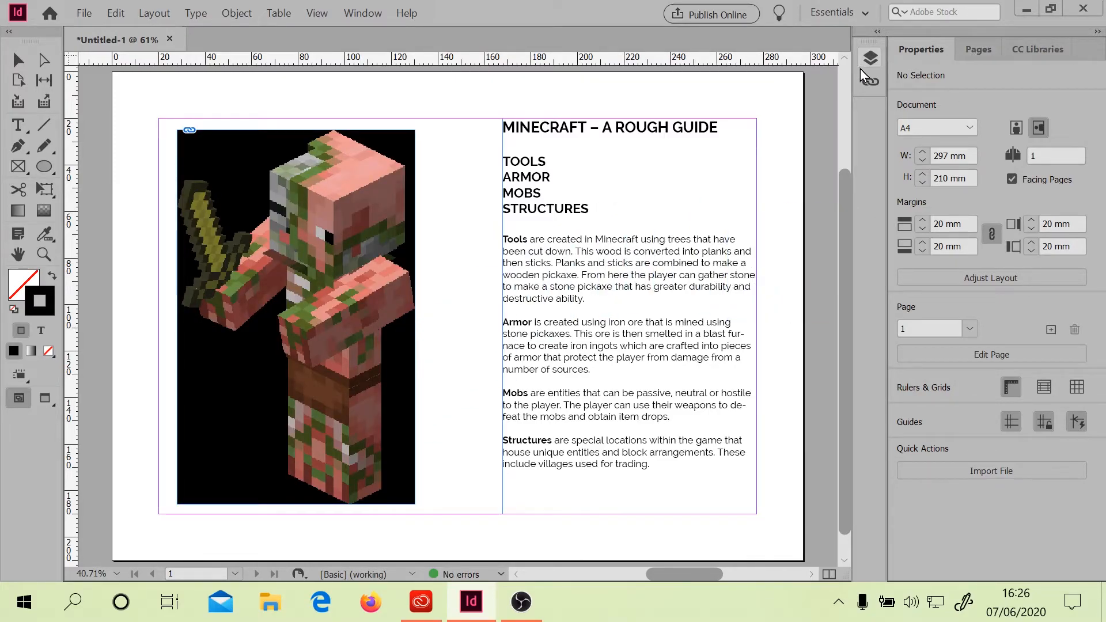
click(18, 60)
click(251, 219)
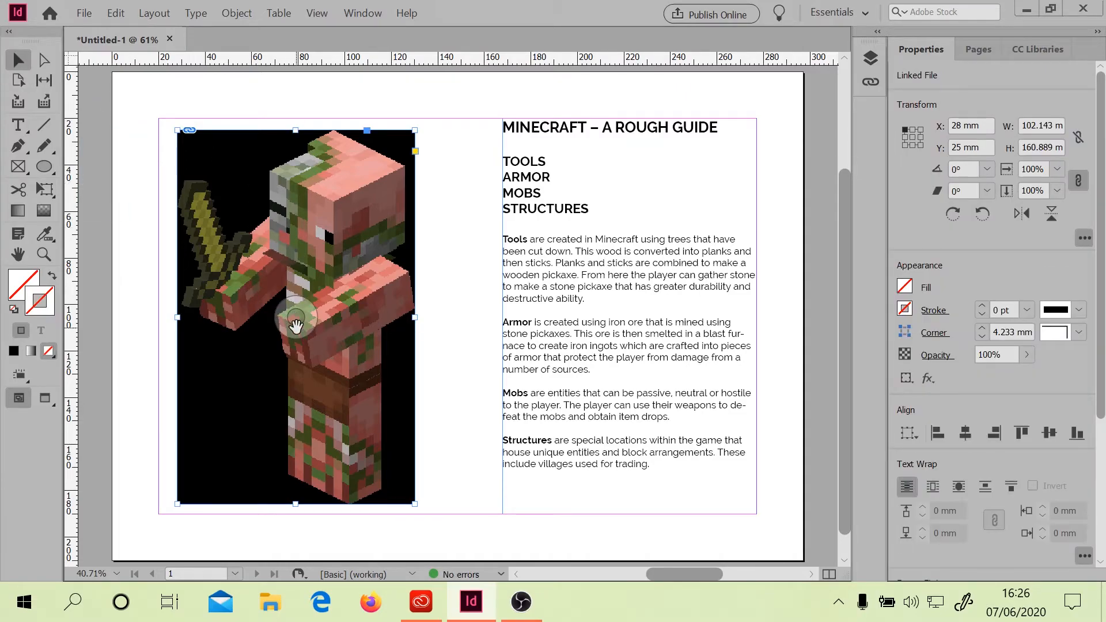
drag(296, 325, 298, 294)
key(ctrl+alt+e)
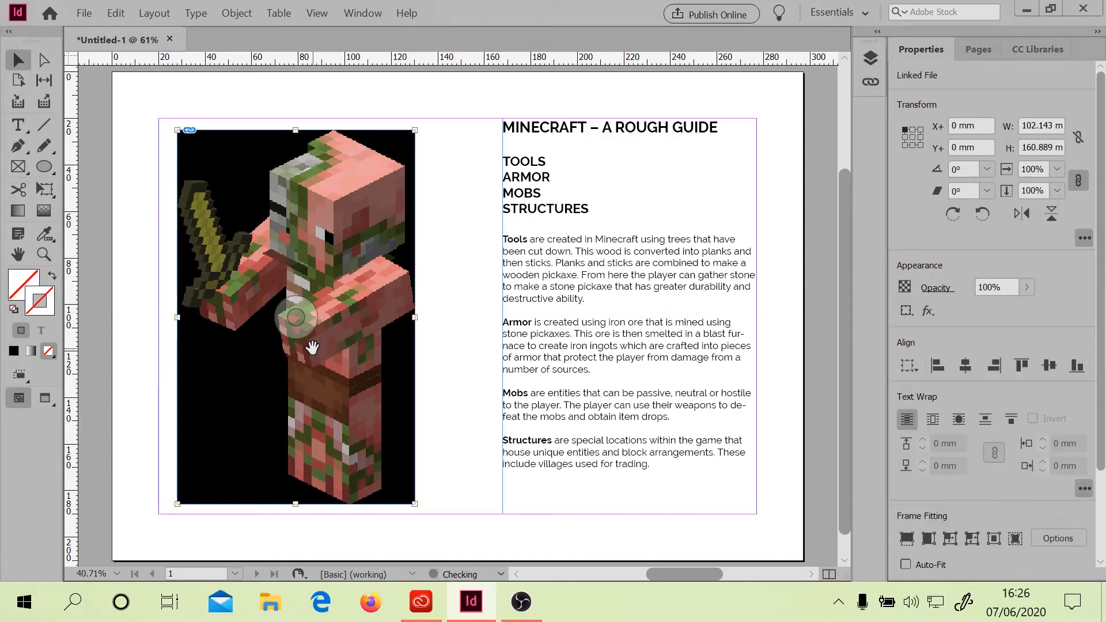
drag(415, 503, 343, 378)
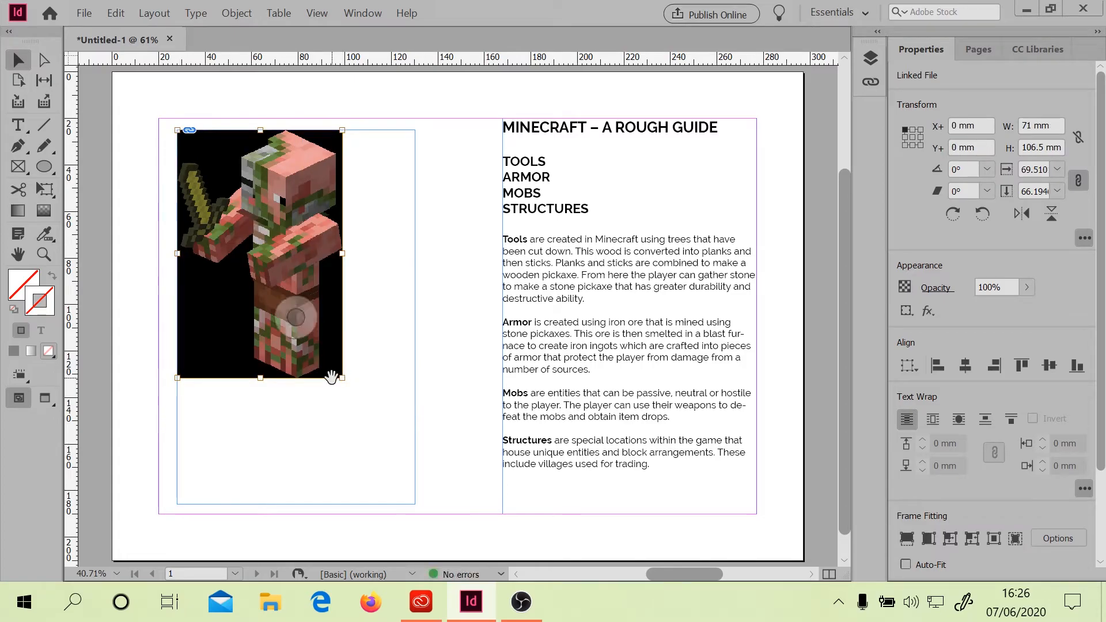
drag(342, 379, 304, 323)
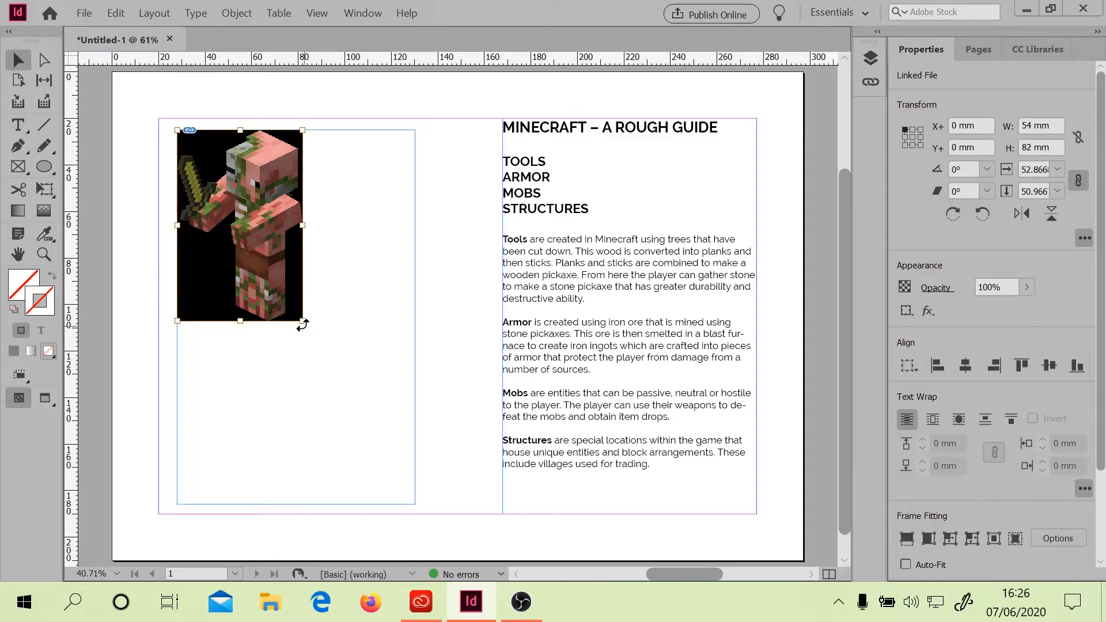
drag(303, 322, 266, 277)
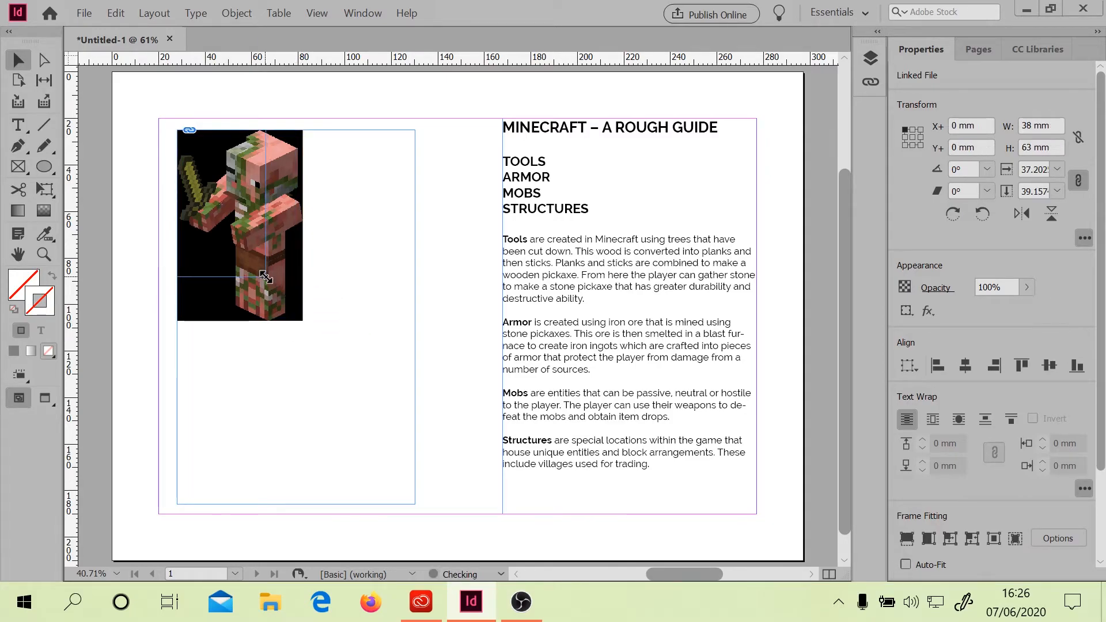
key(ctrl+z)
key(ctrl+z)
key(ctrl+z)
key(ctrl+z)
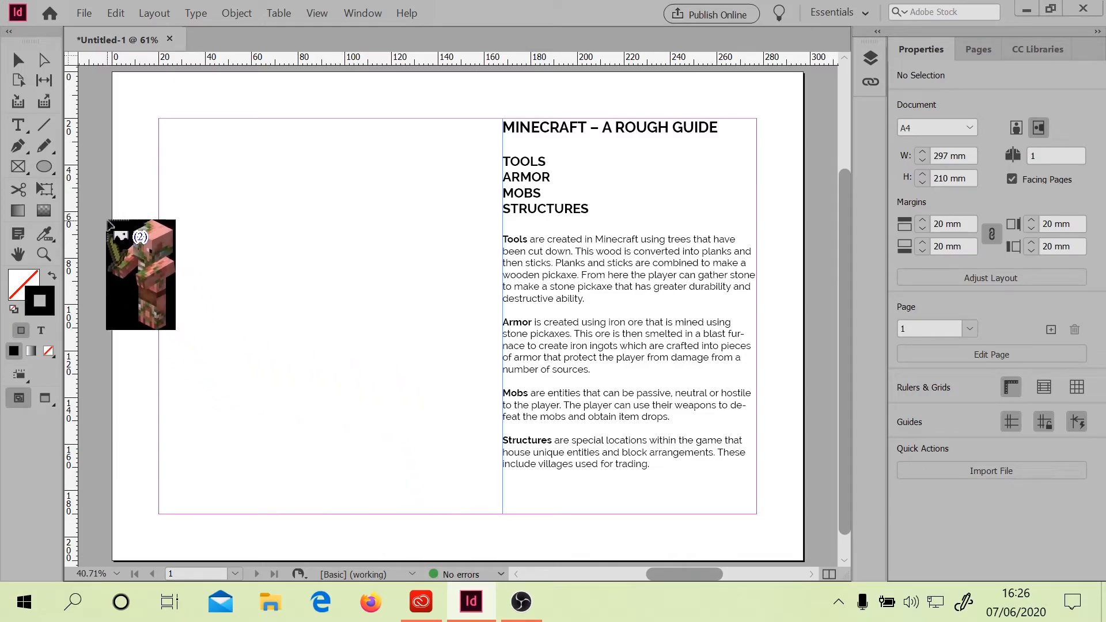
Draw a rectangle frame about 77 × 75 mm on the left half of the page
click(18, 166)
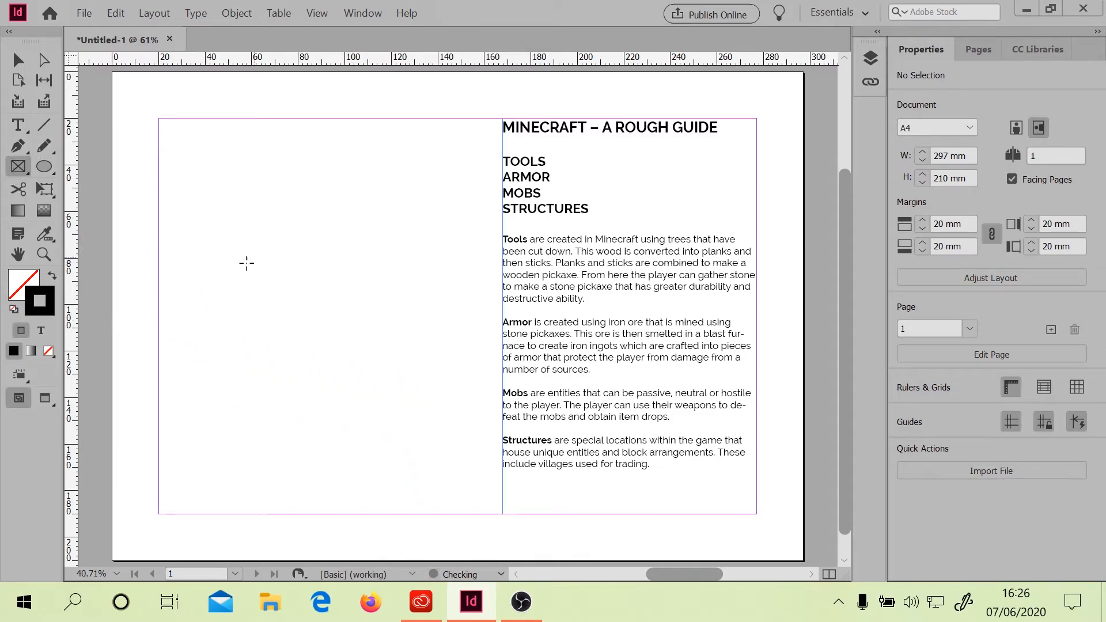
mouse_move(200, 151)
mouse_down()
mouse_move(336, 245)
mouse_move(361, 316)
mouse_move(379, 325)
mouse_up()
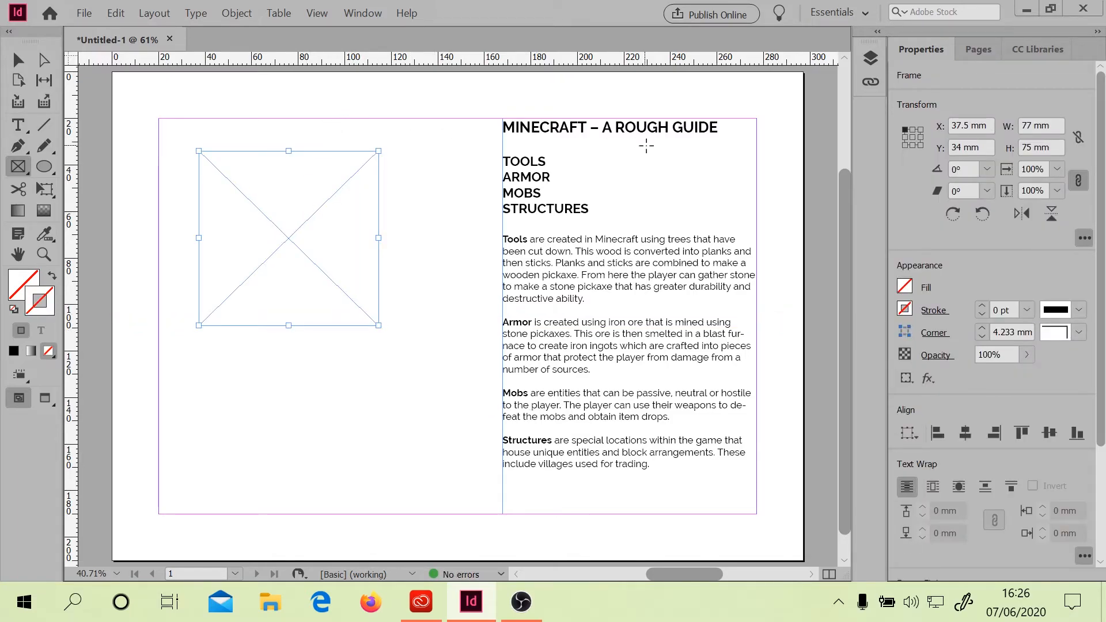
click(20, 67)
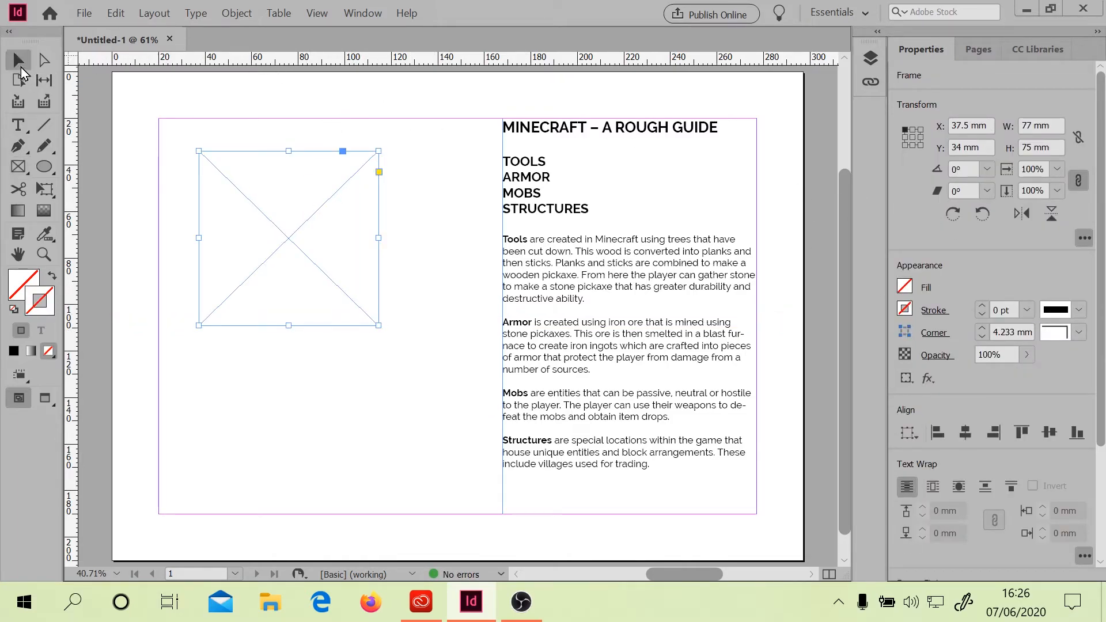
Import Zombie_Pigman.png into the new rectangle frame
scroll(1002, 265, down, 3)
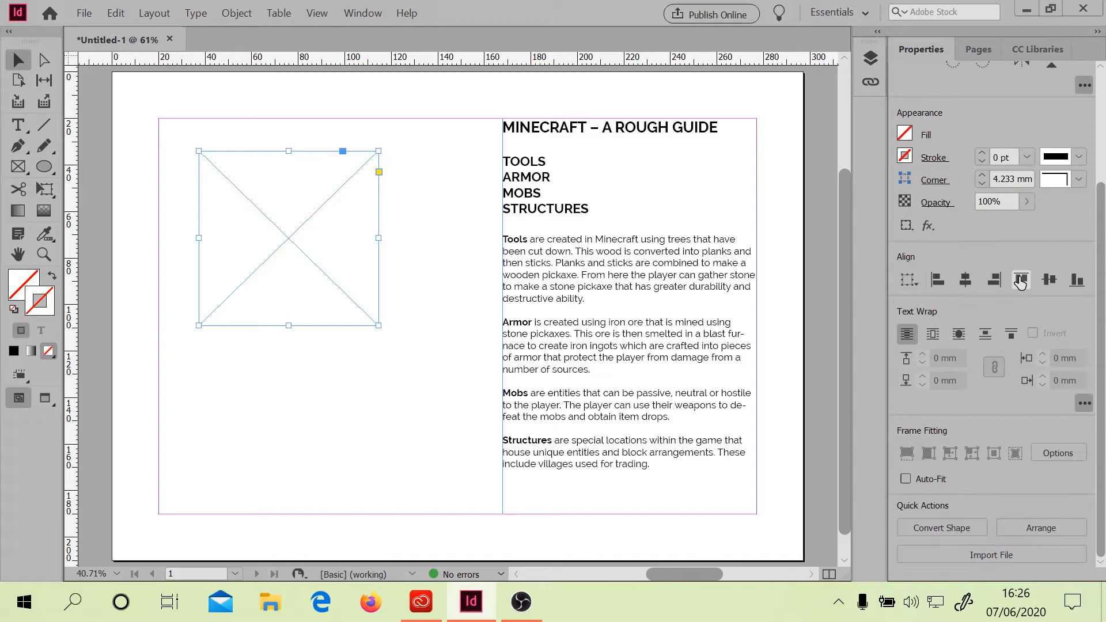
click(986, 556)
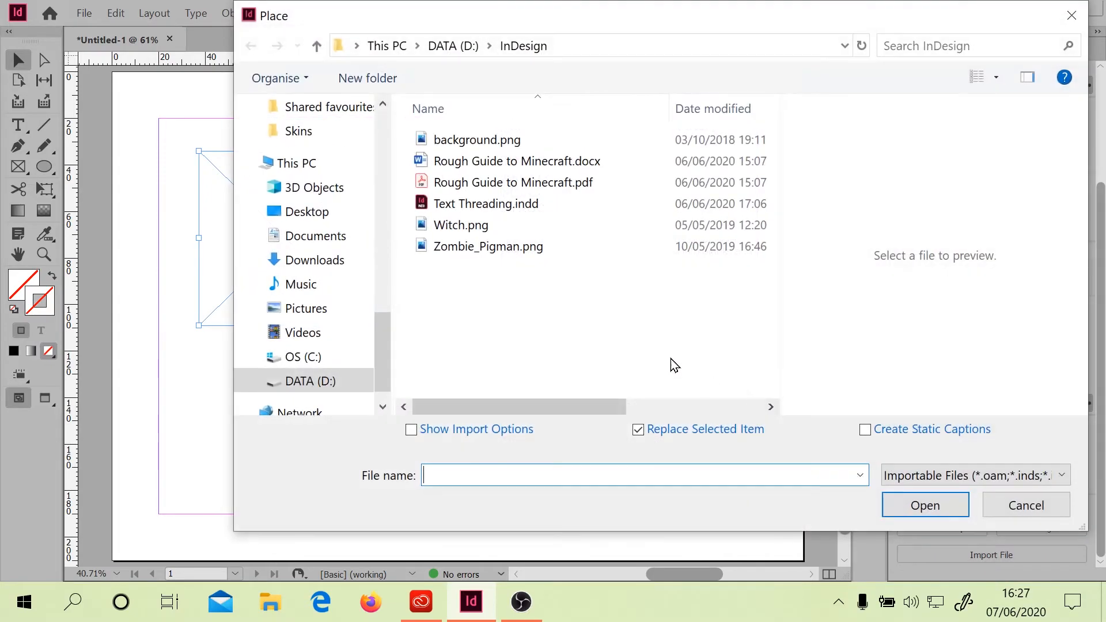
double_click(540, 248)
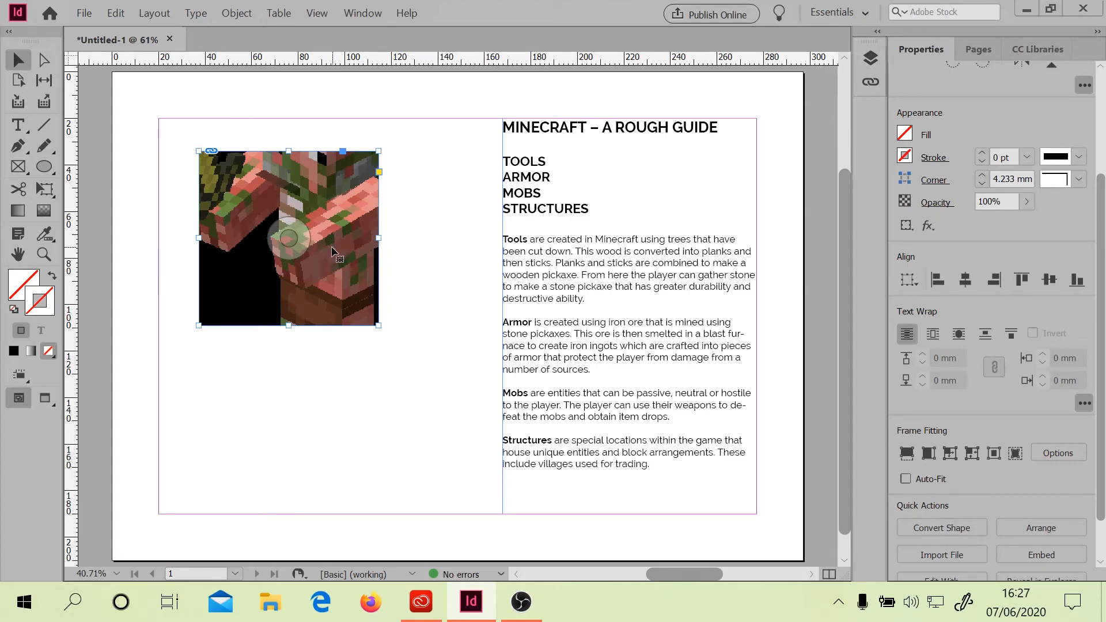
Reposition the Zombie Pigman image within its frame and open its link information in the Links panel
drag(296, 226, 281, 237)
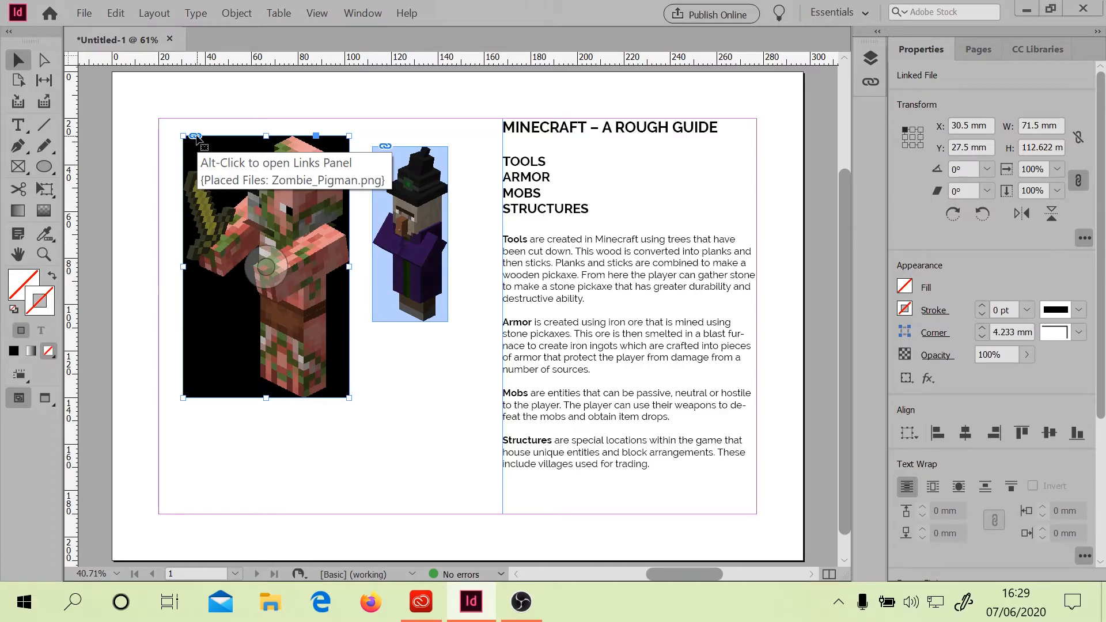
alt+click(195, 137)
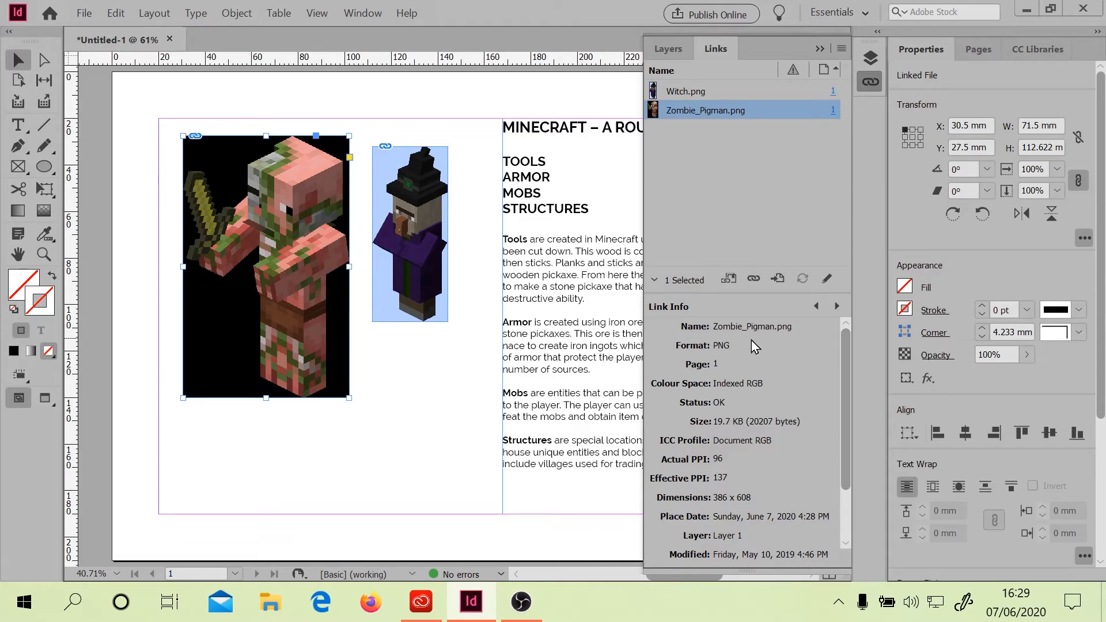
Scroll through the Zombie Pigman's link information in the Links panel
drag(843, 340, 845, 413)
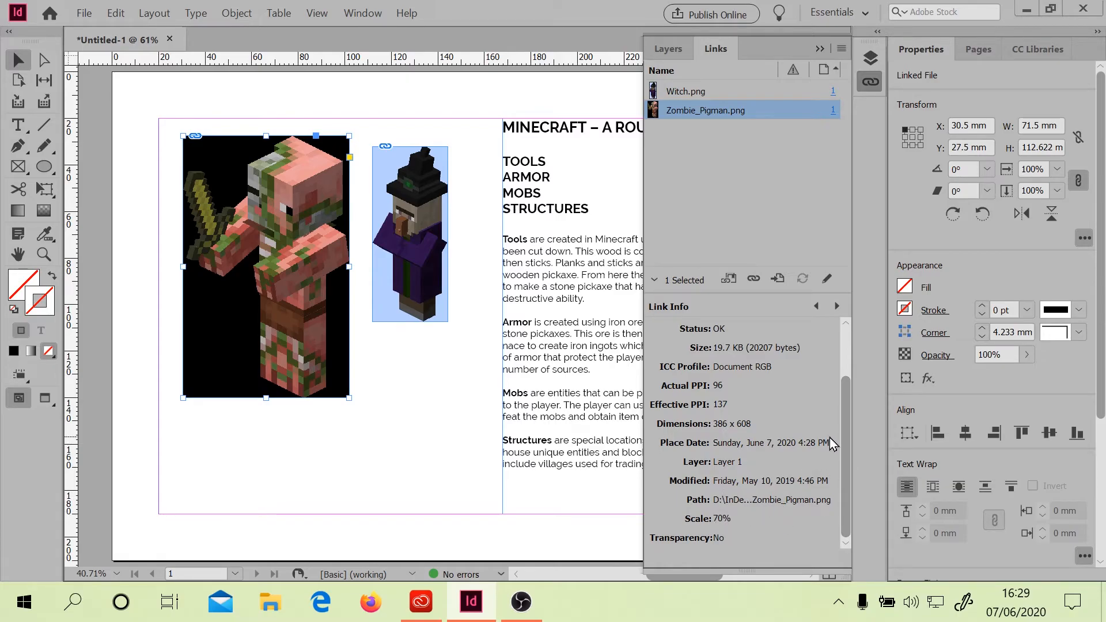
drag(846, 407, 842, 328)
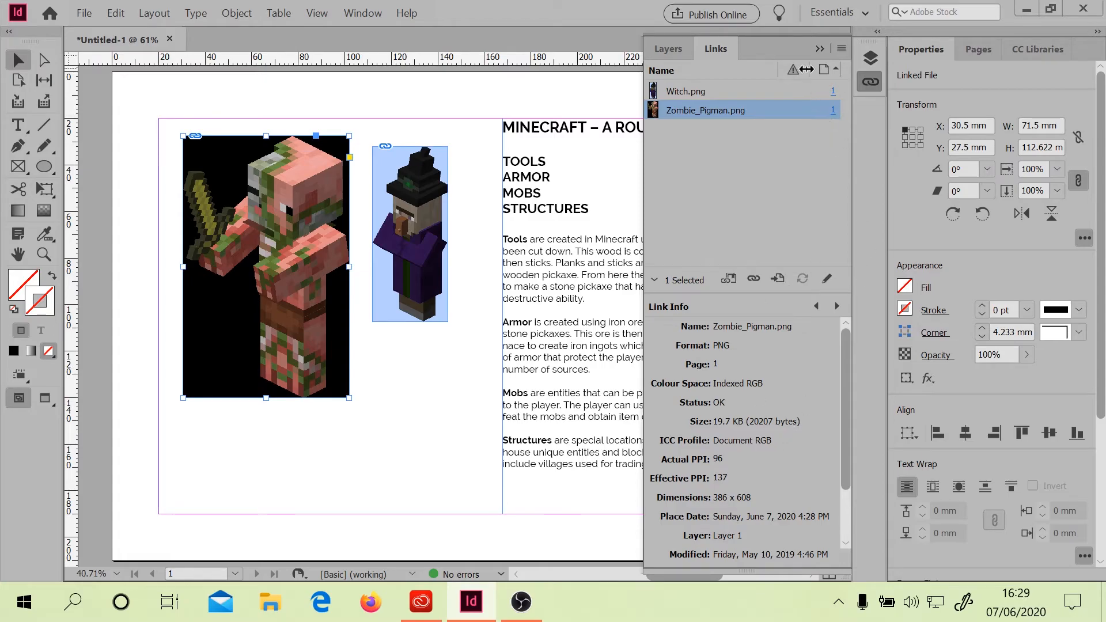
click(794, 73)
click(796, 74)
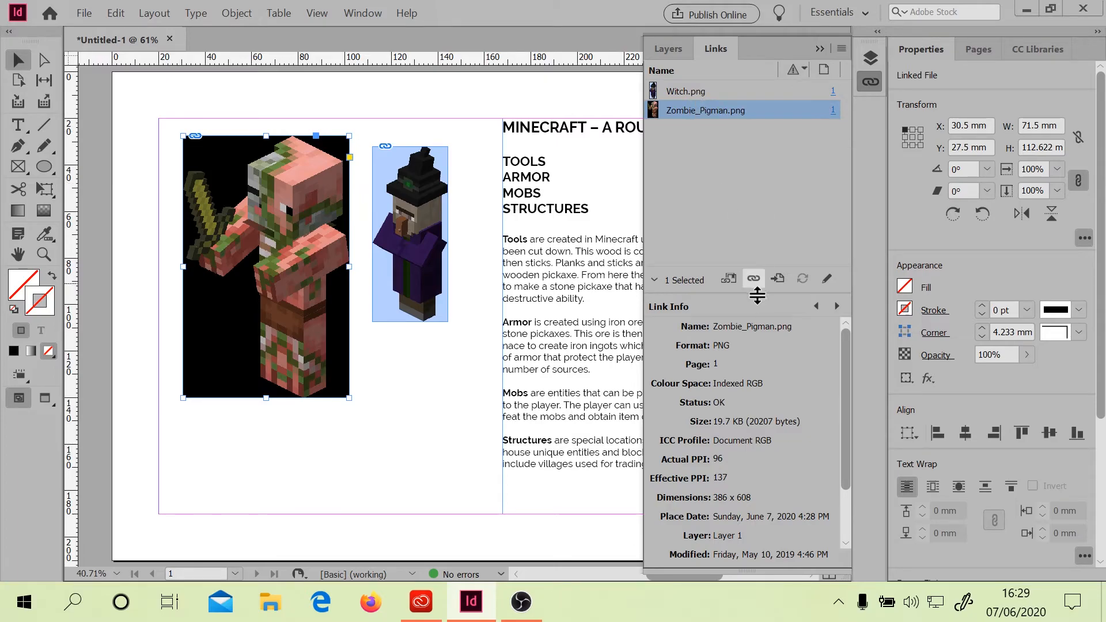
Move the Zombie Pigman frame slightly up and left to X 26 mm, Y 27.378 mm
click(270, 268)
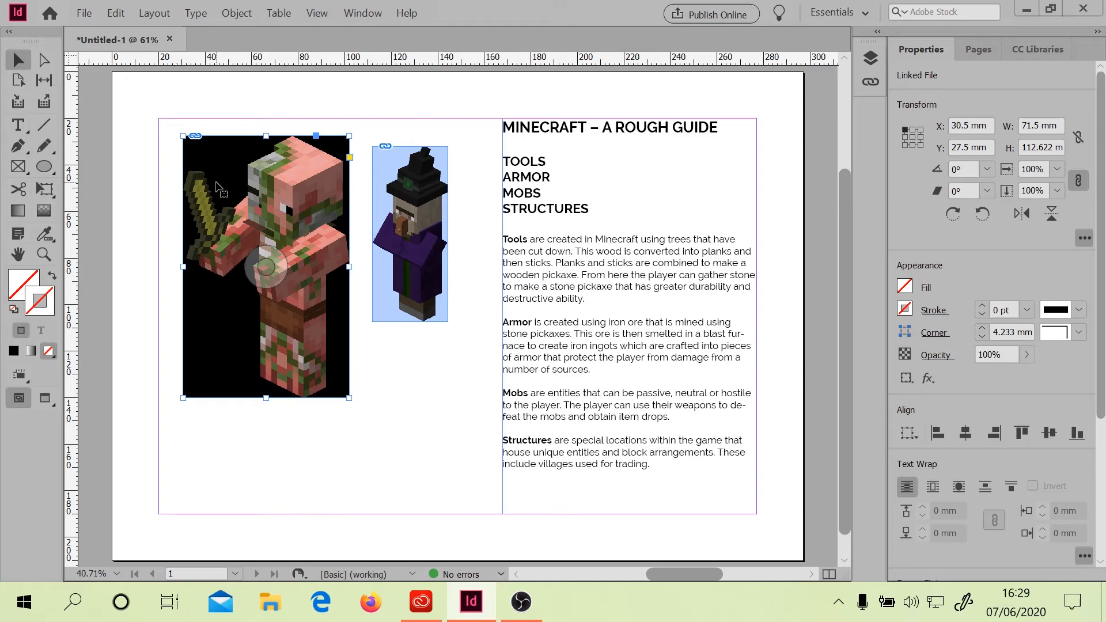
drag(240, 191, 211, 169)
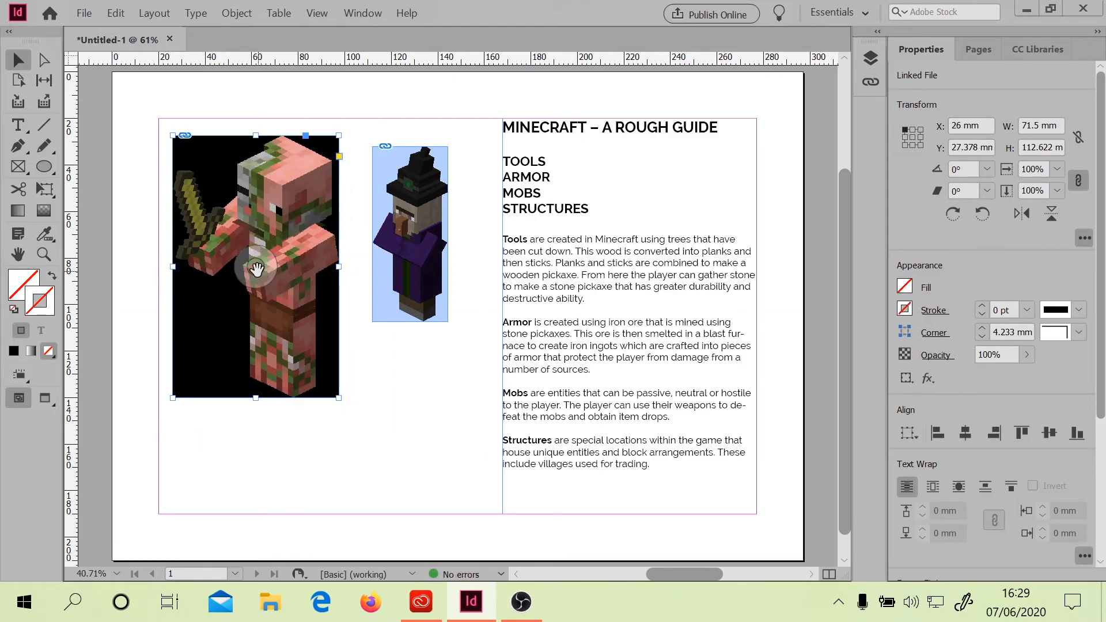
drag(258, 268, 309, 341)
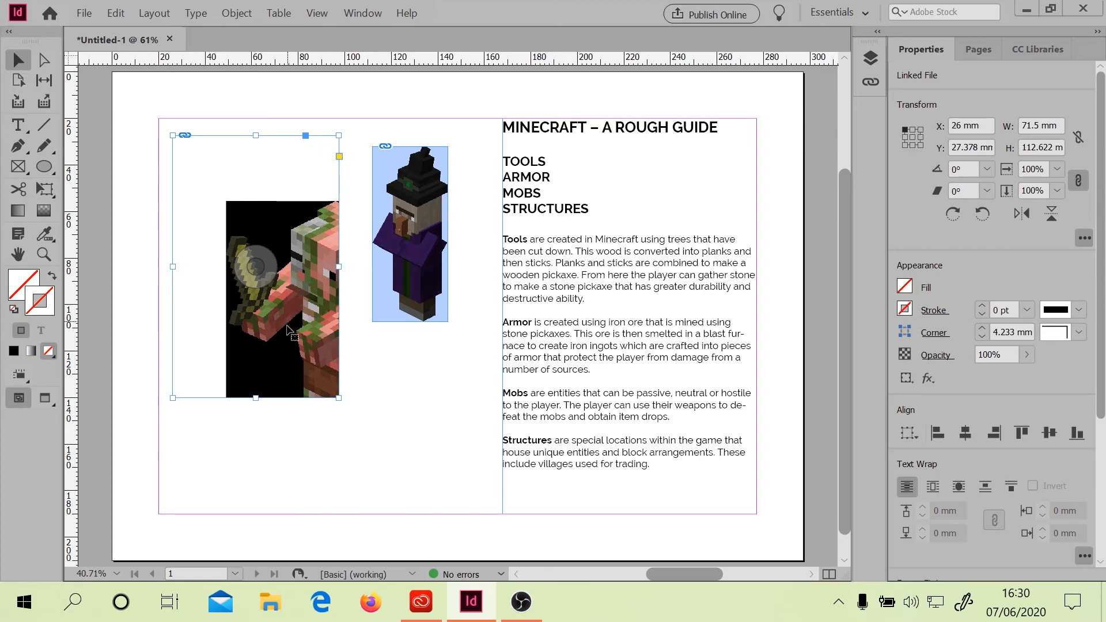
drag(259, 275, 341, 425)
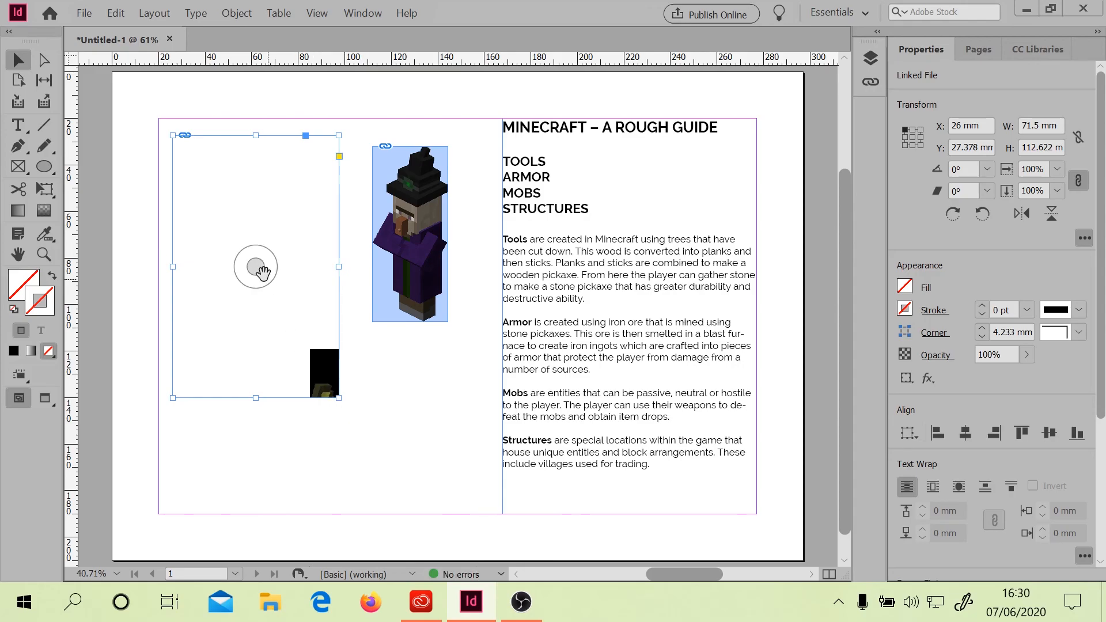
key(ctrl+z)
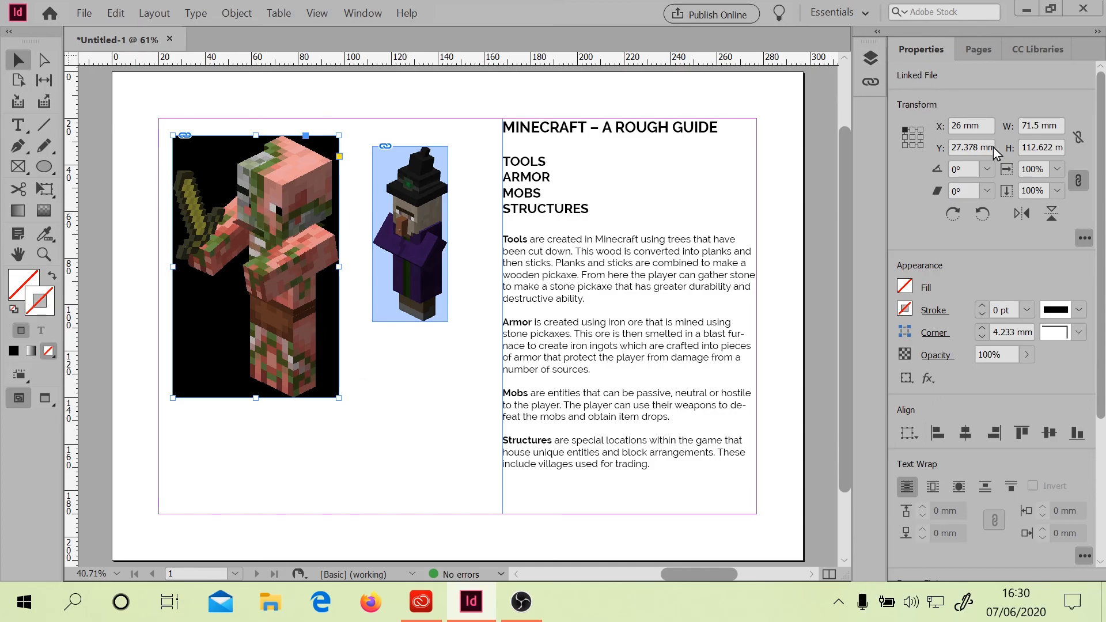
Try to pick a preset horizontal scale percentage for the Zombie Pigman frame
click(1057, 169)
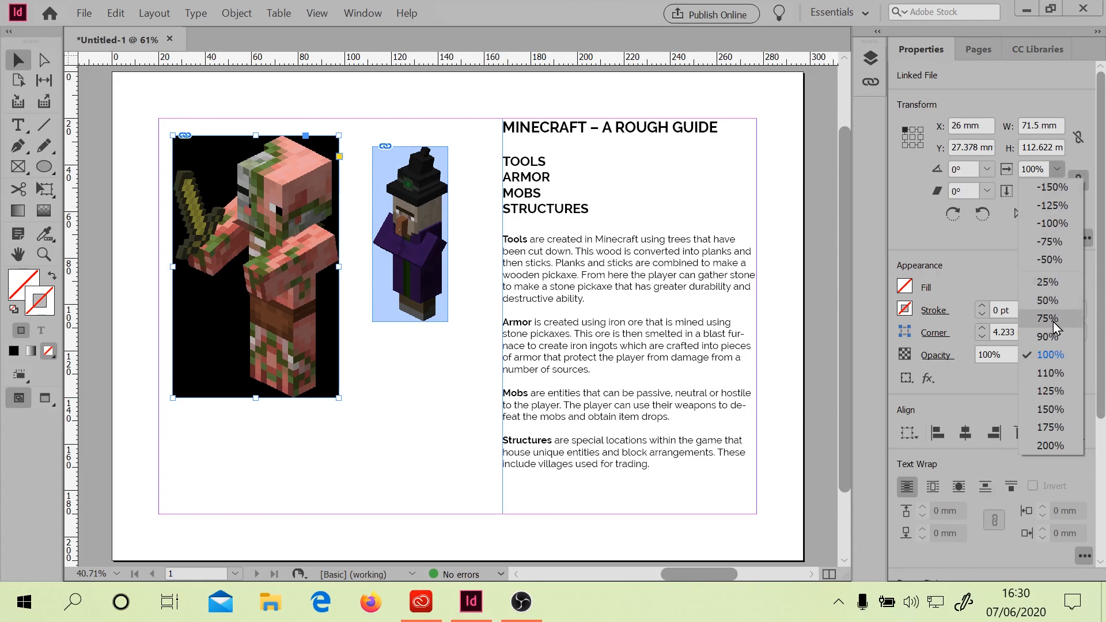
click(1059, 299)
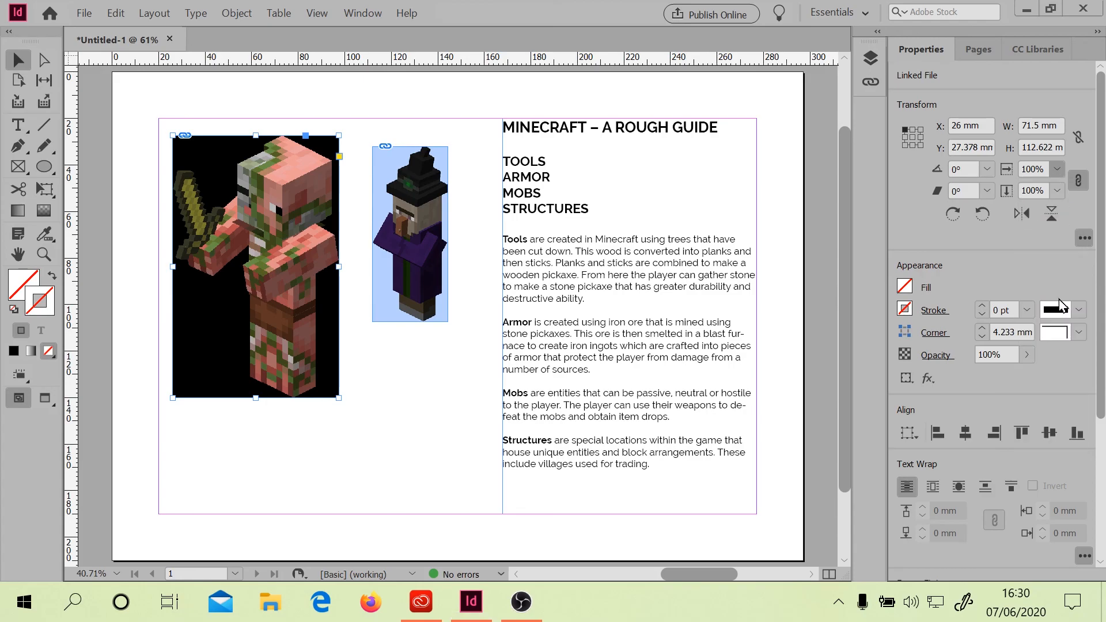